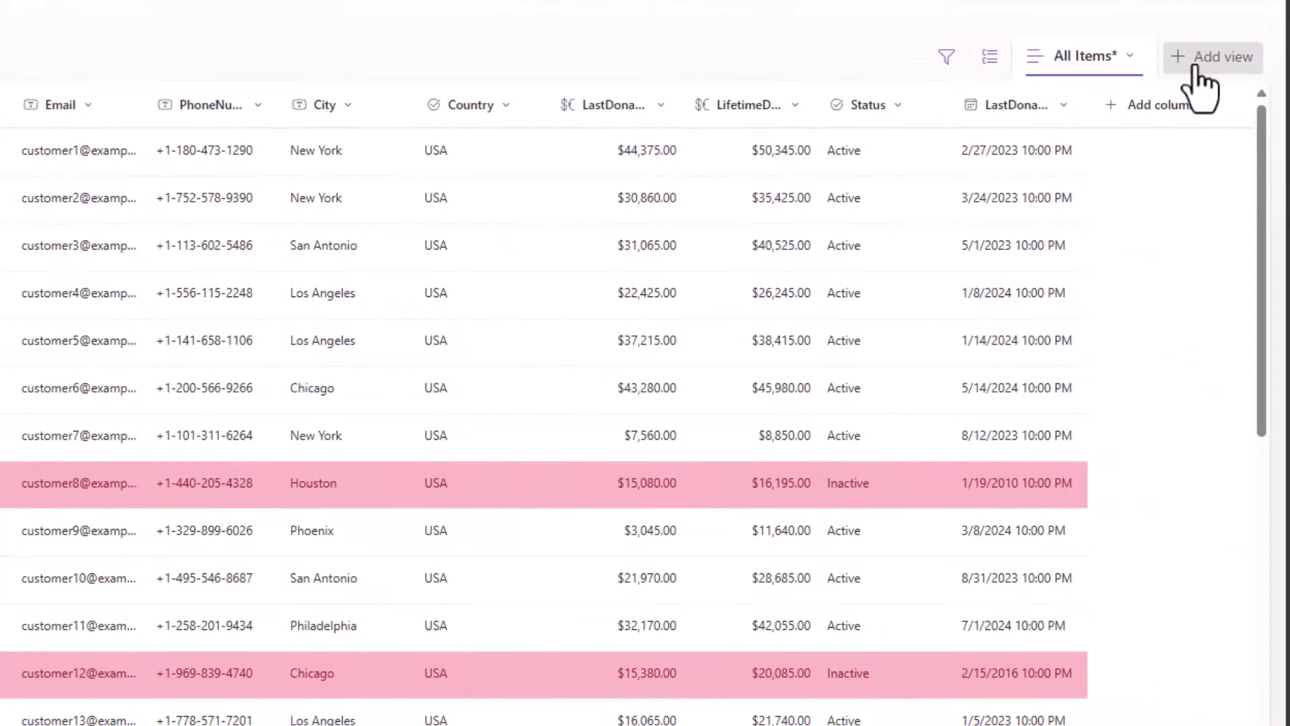
Add a new public List-type view named 'Export' to the donor list
left_click(1196, 67)
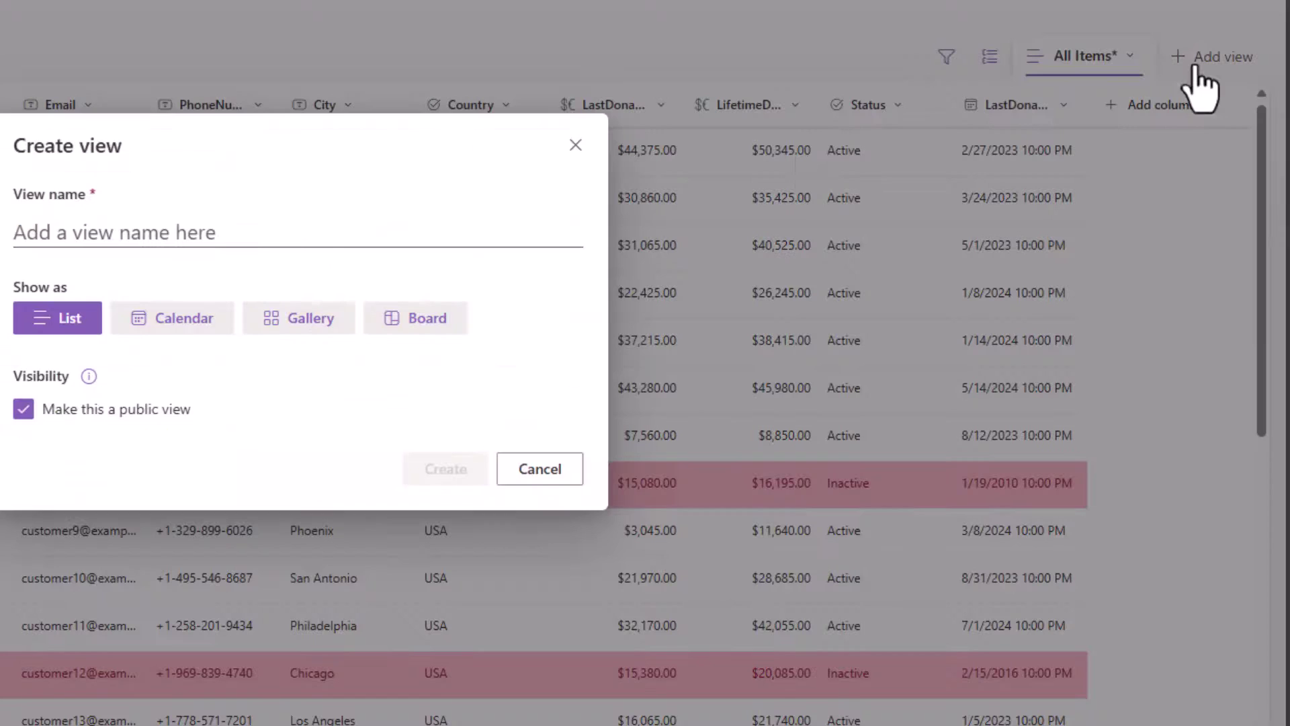
left_click(322, 235)
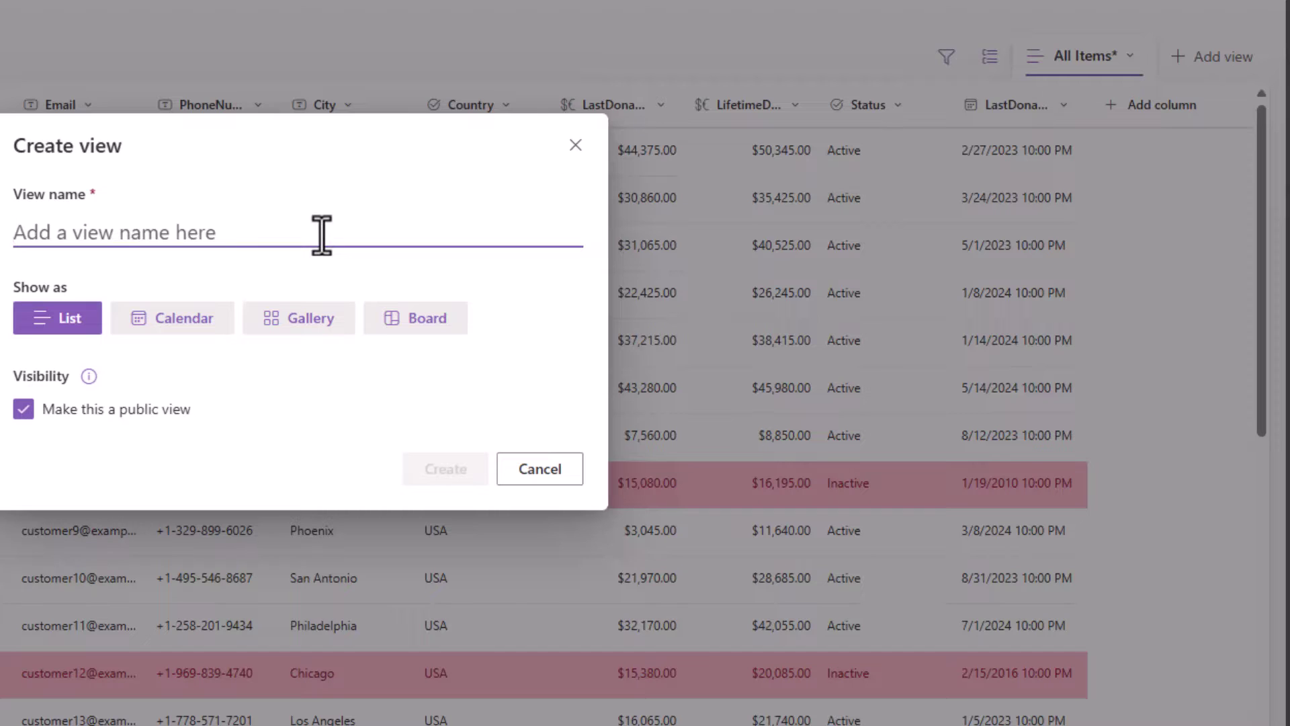
type("Export")
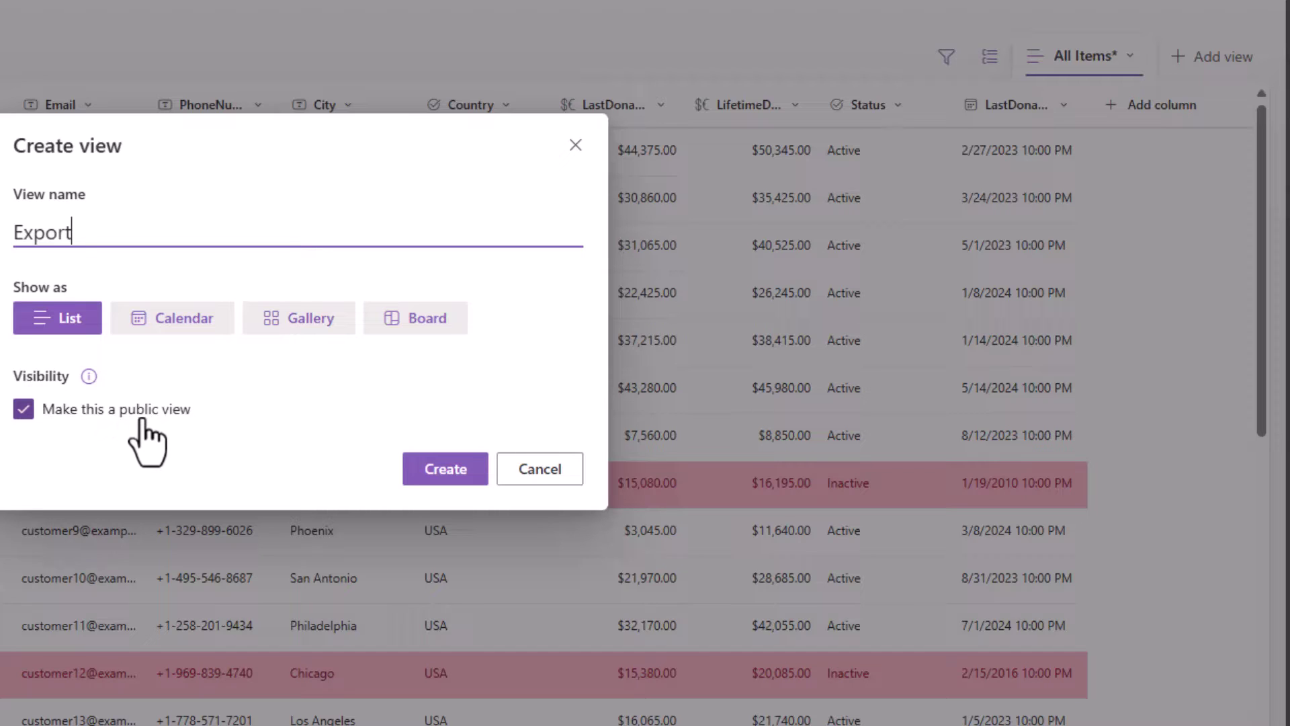
left_click(434, 472)
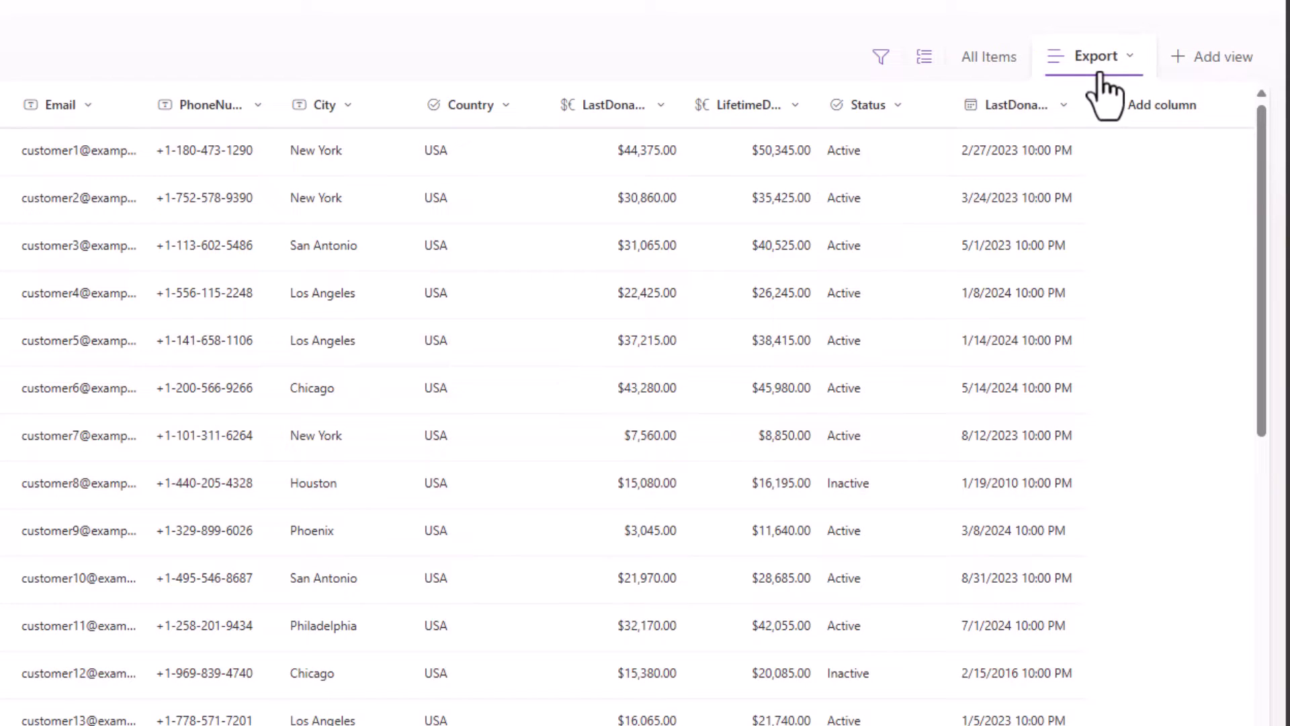
Hide the Email, PhoneNumber and LastDonationAmt columns using each column's settings menu
left_click(105, 105)
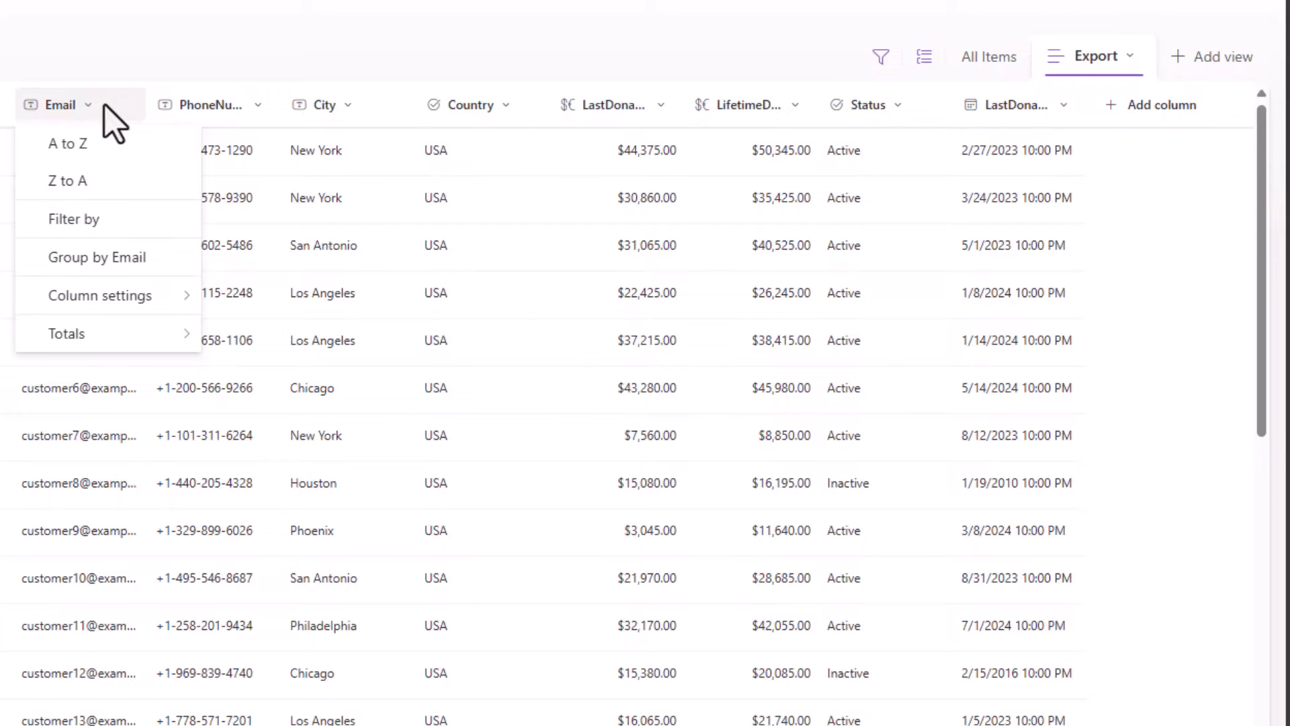
mouse_move(115, 304)
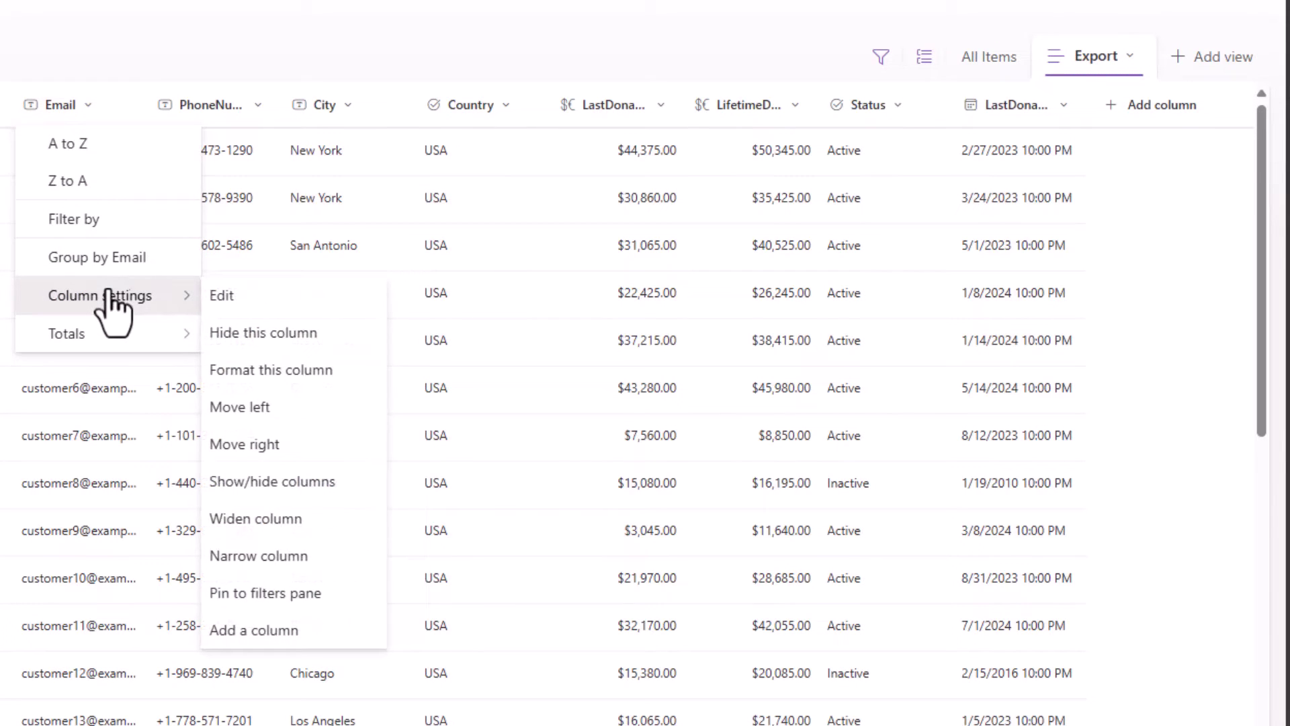
left_click(322, 331)
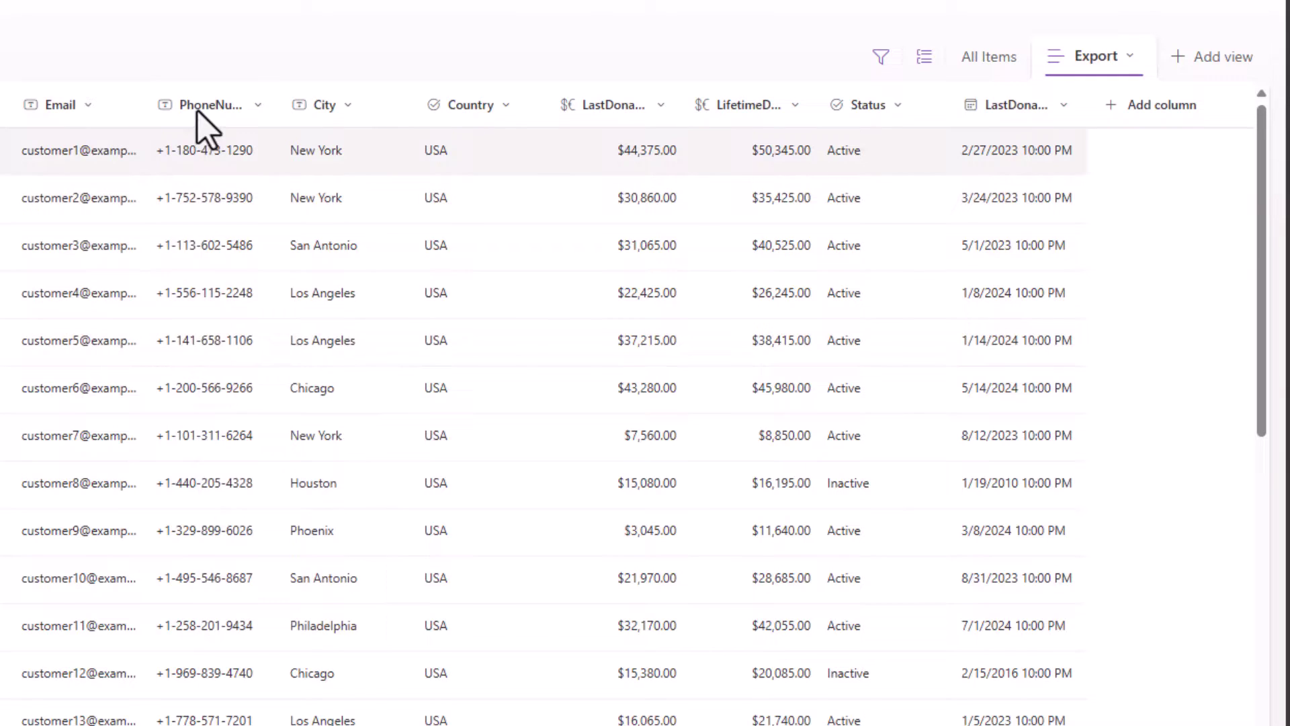
left_click(134, 109)
mouse_move(161, 299)
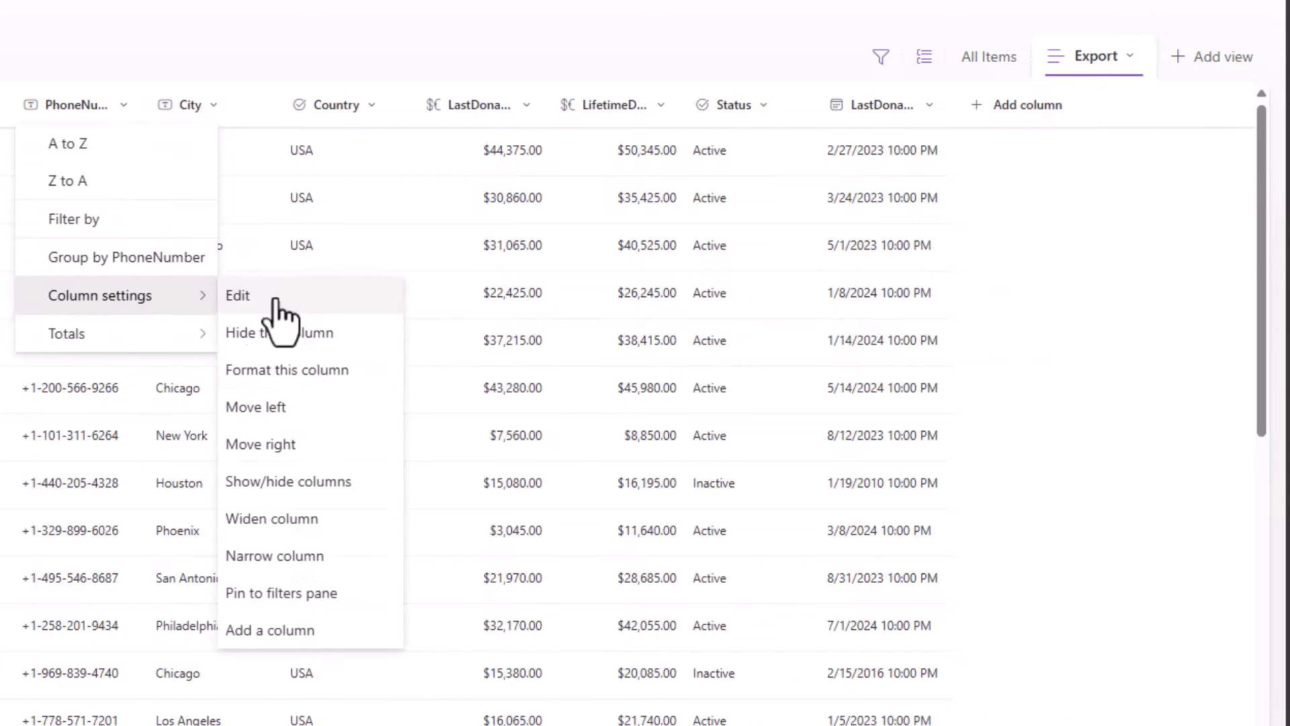
left_click(300, 336)
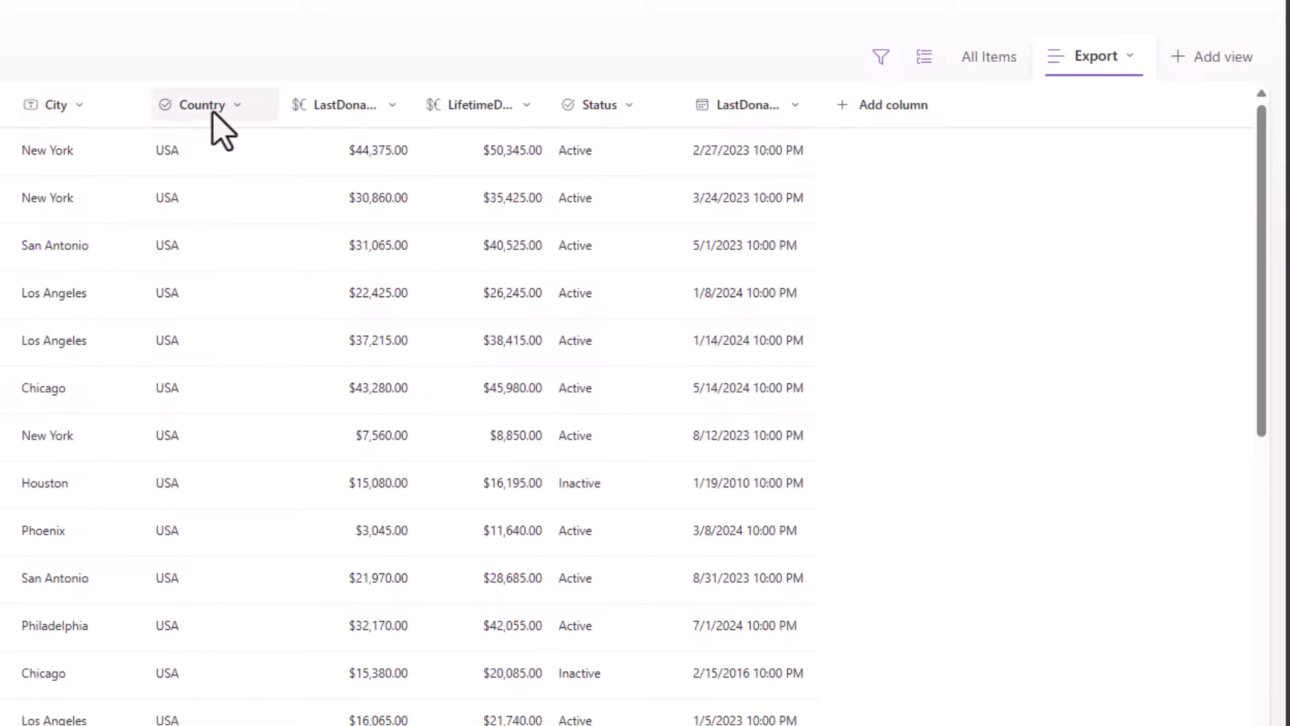
left_click(397, 105)
mouse_move(374, 310)
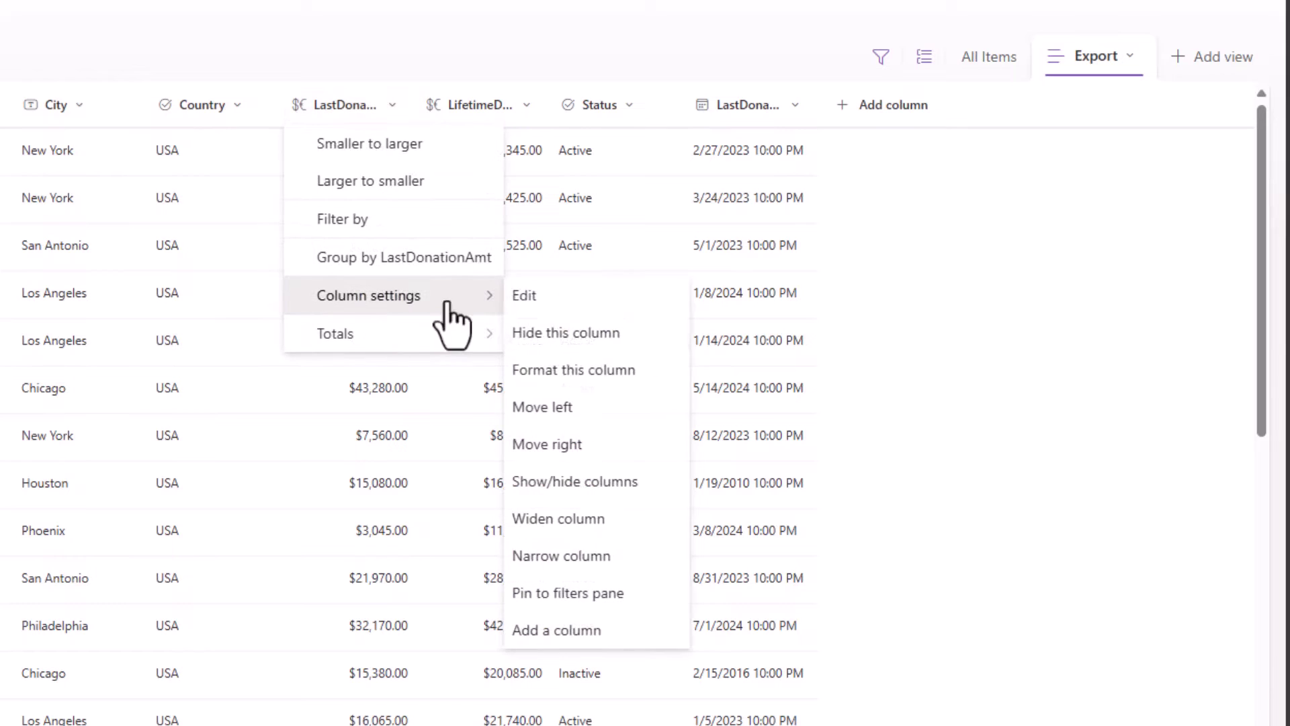
left_click(595, 328)
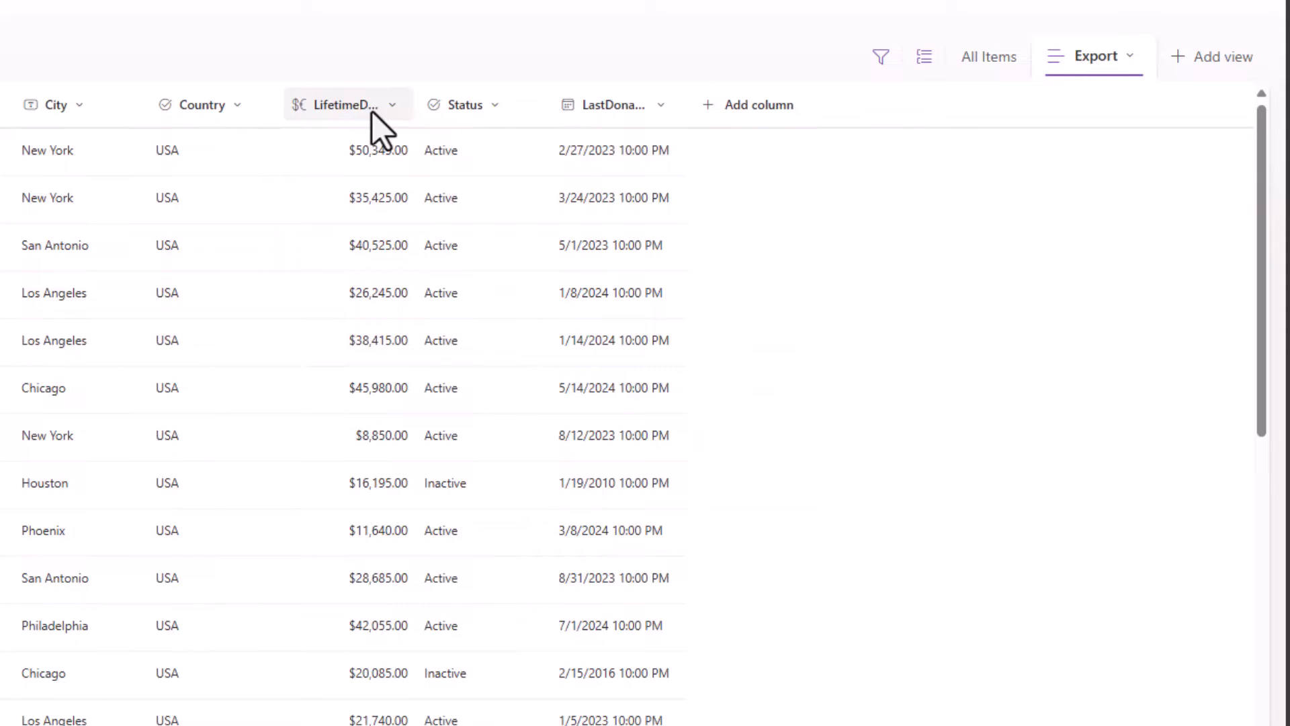
Filter the list by Status to show only Active donors
left_click(503, 110)
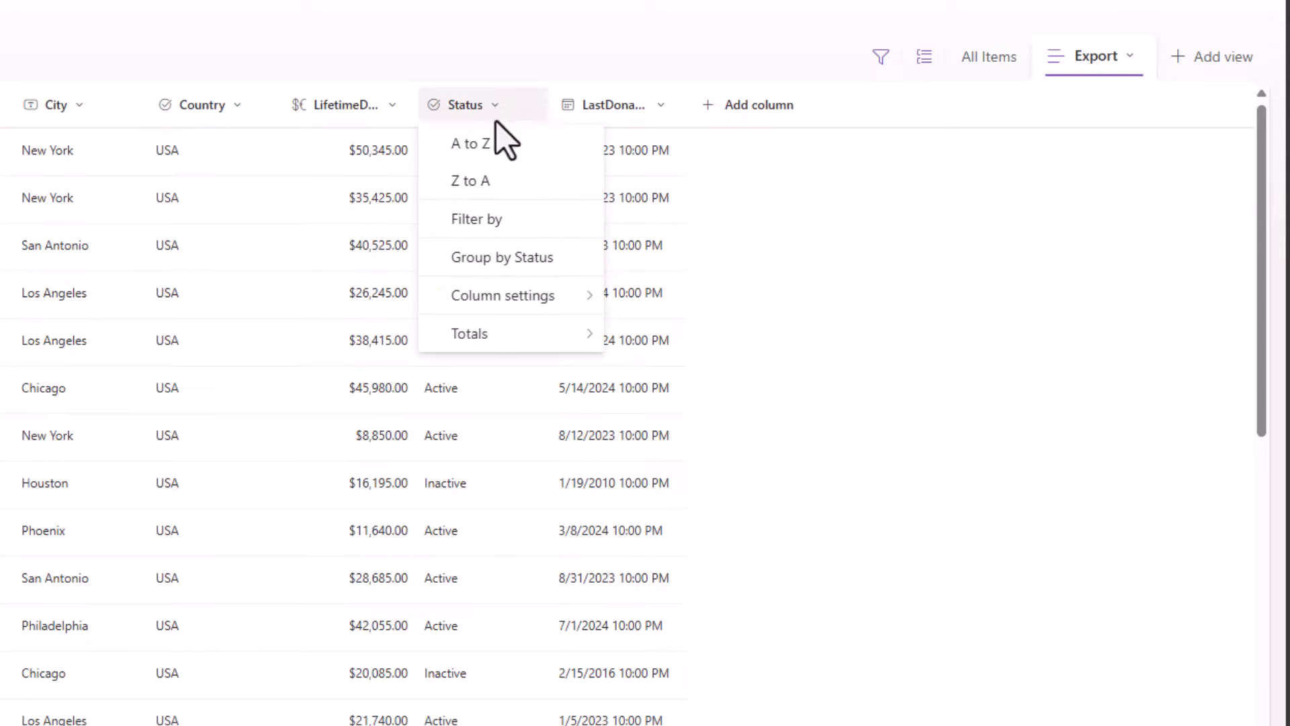
left_click(488, 227)
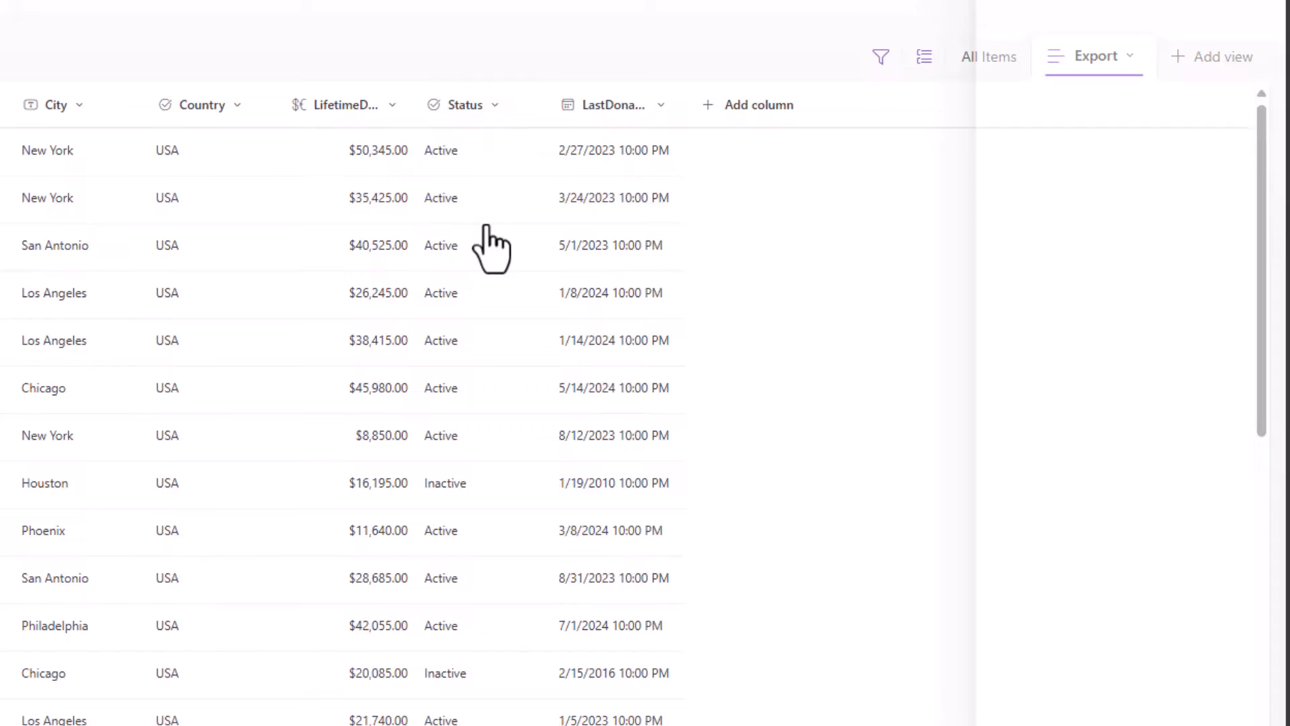
left_click(970, 65)
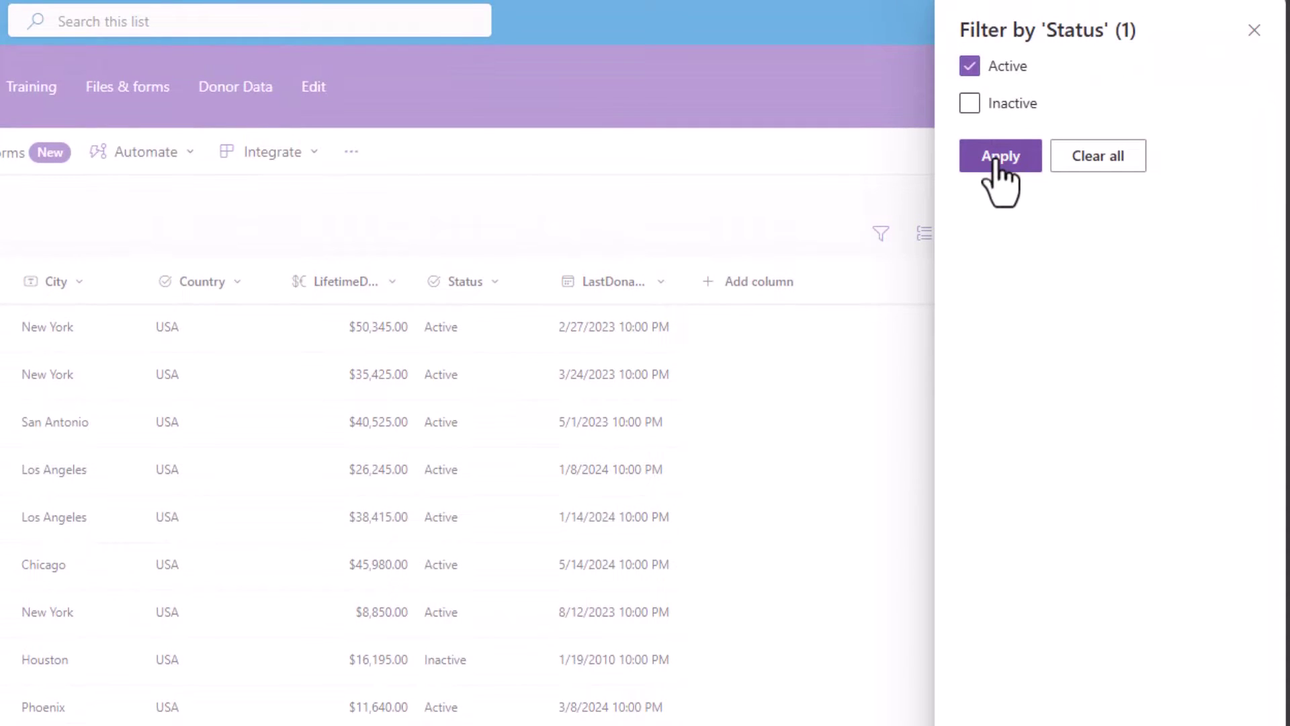
left_click(1000, 155)
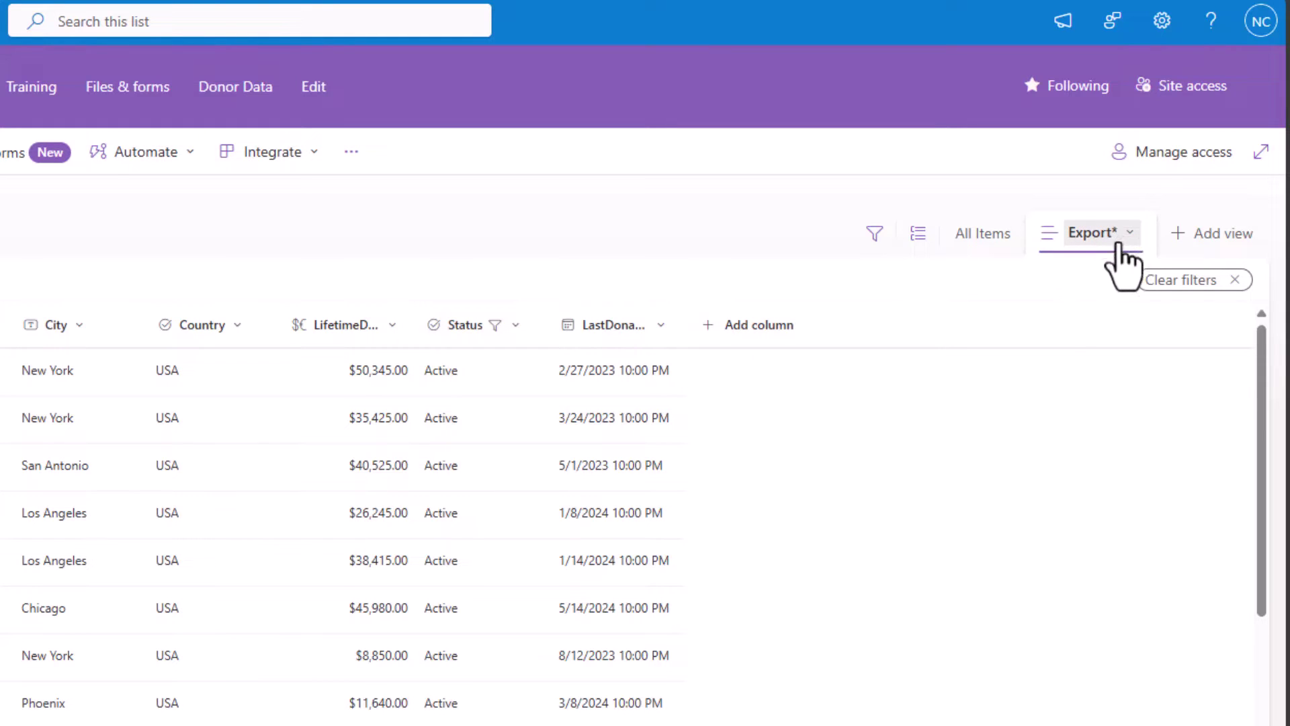
Save the filtered view as the Export view
left_click(1129, 249)
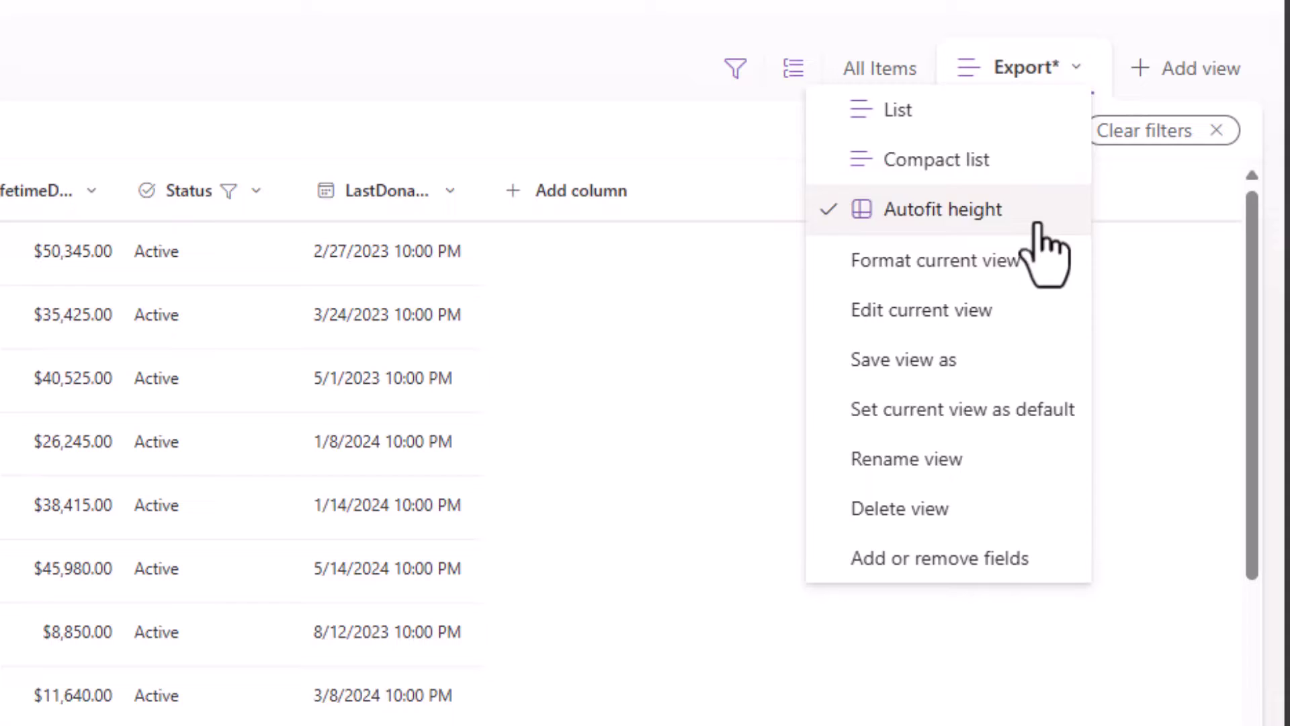
left_click(936, 361)
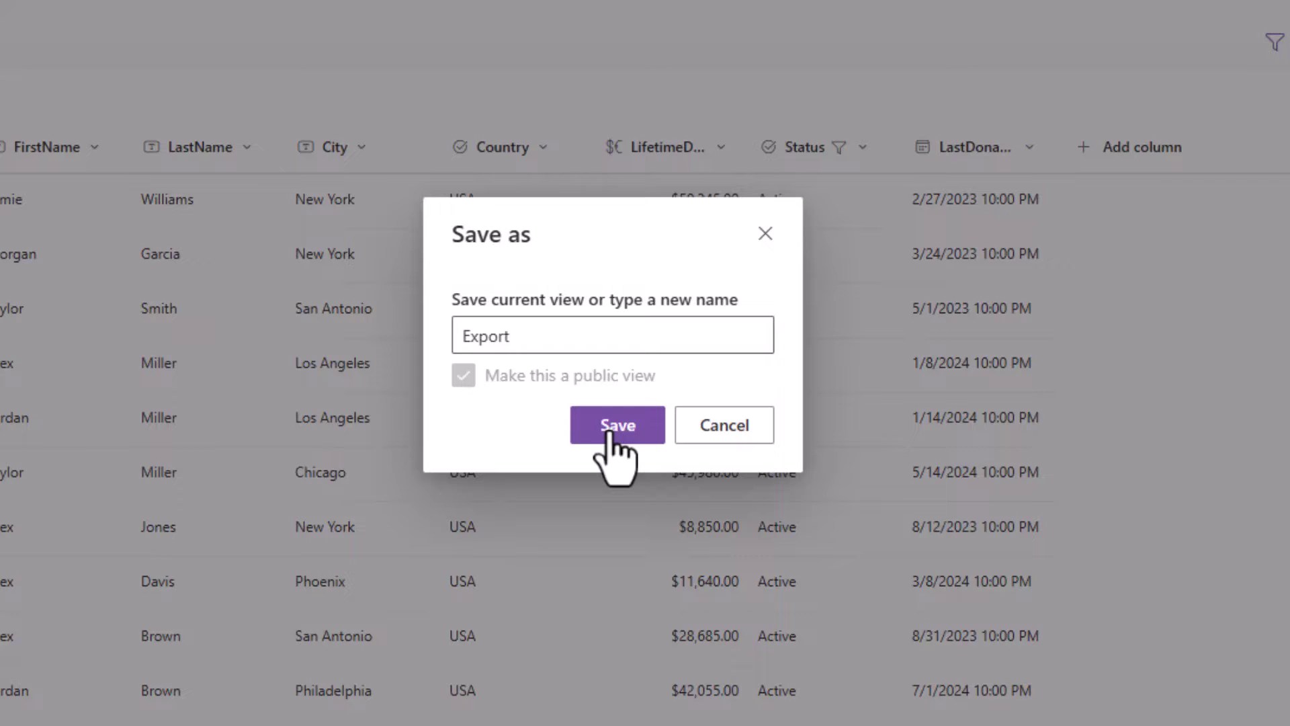
left_click(613, 431)
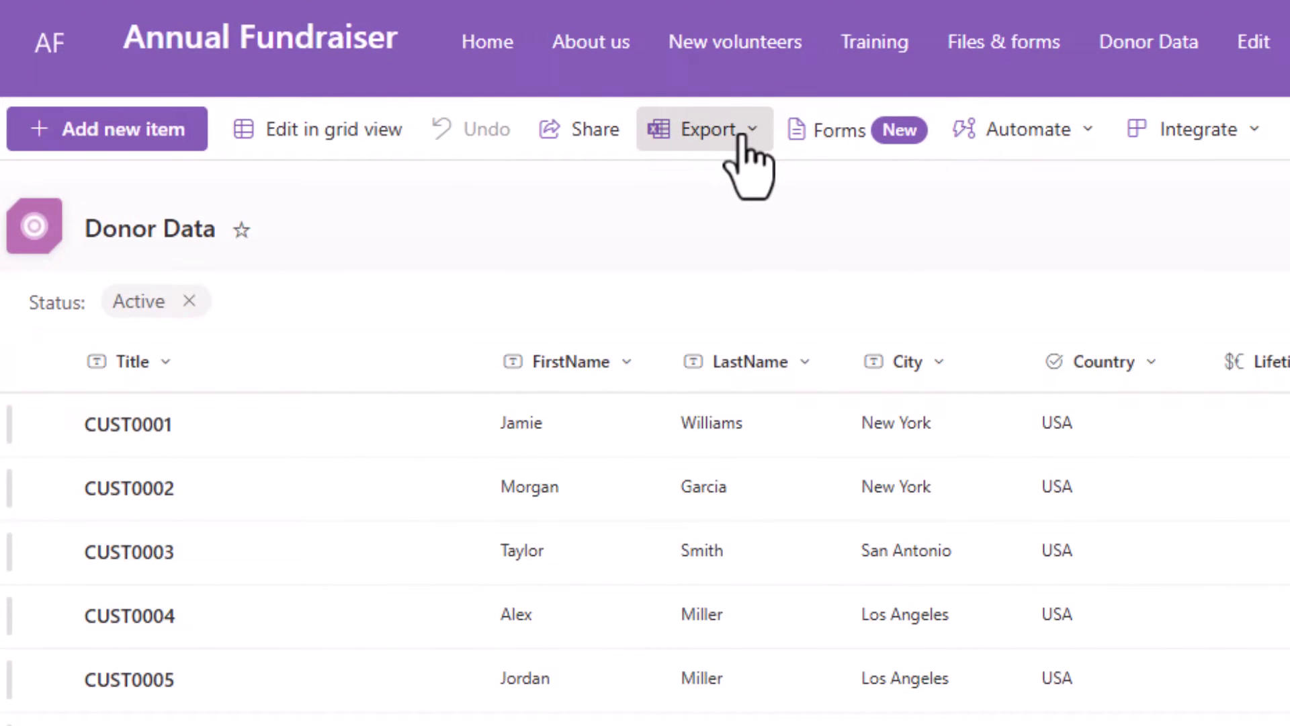
Export the Active donor view to Excel and open the downloaded query.iqy
left_click(741, 135)
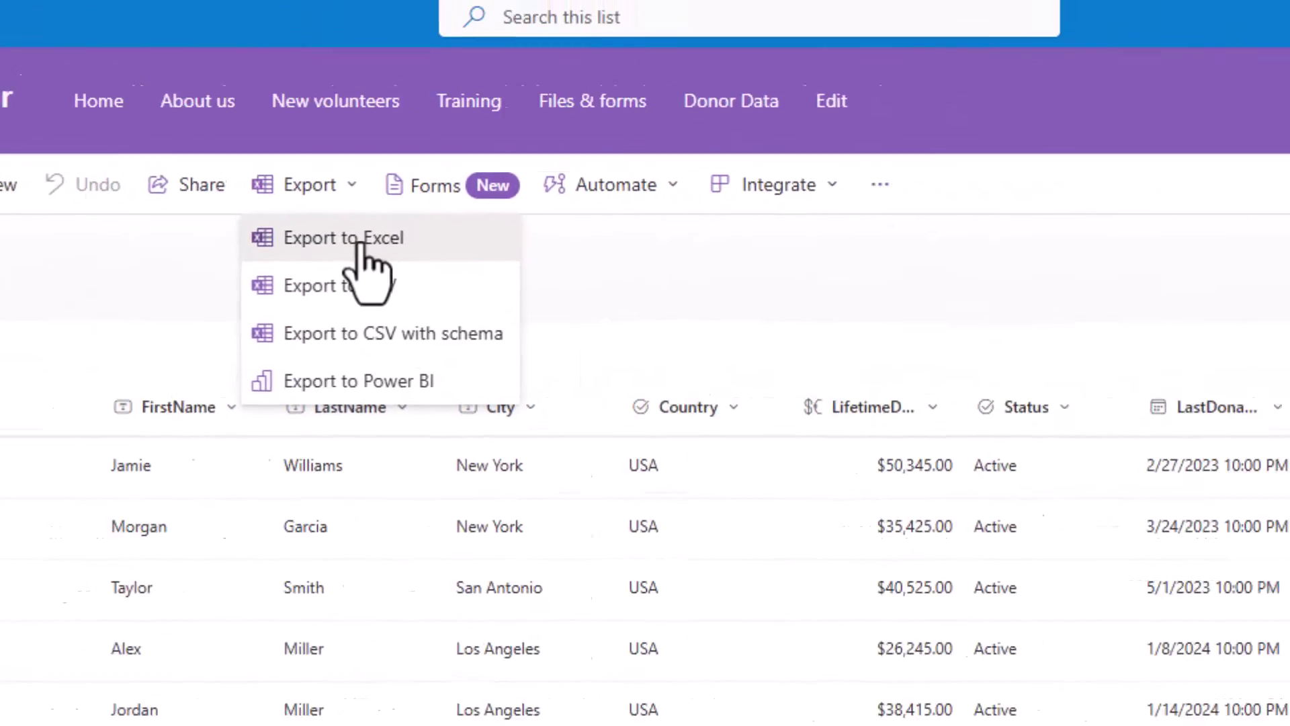
left_click(361, 242)
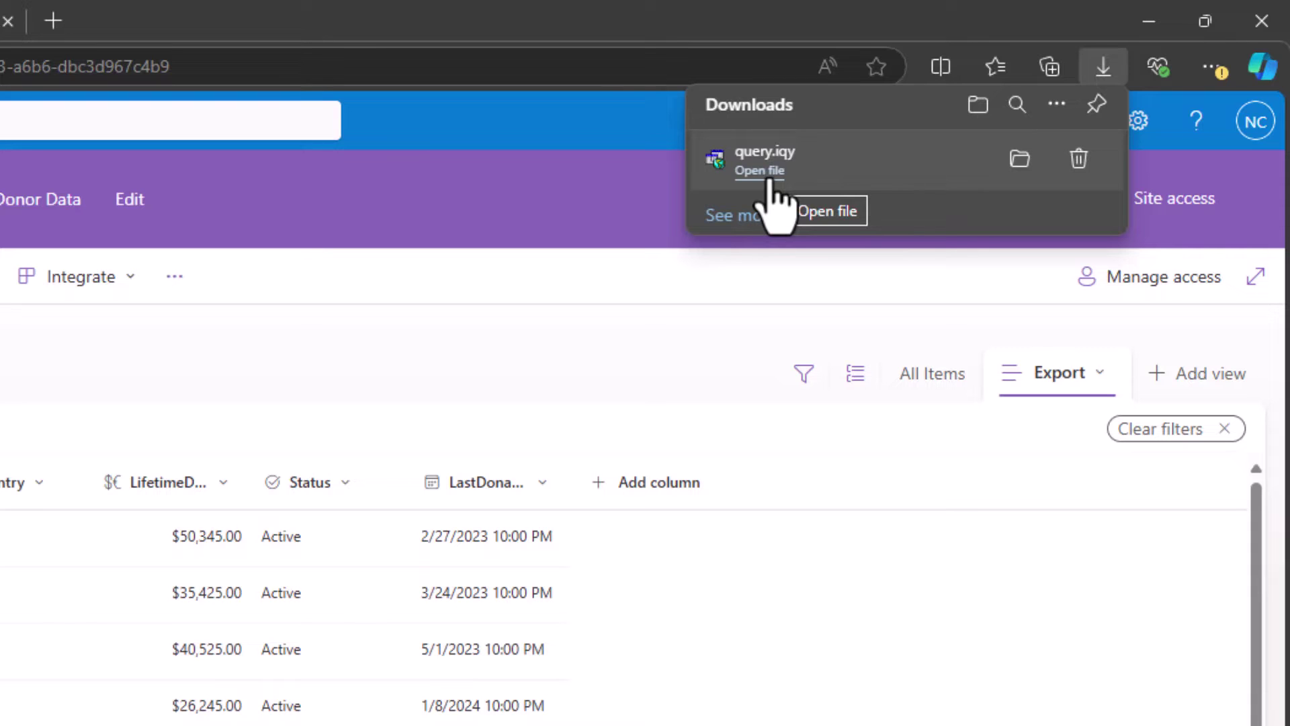
left_click(770, 183)
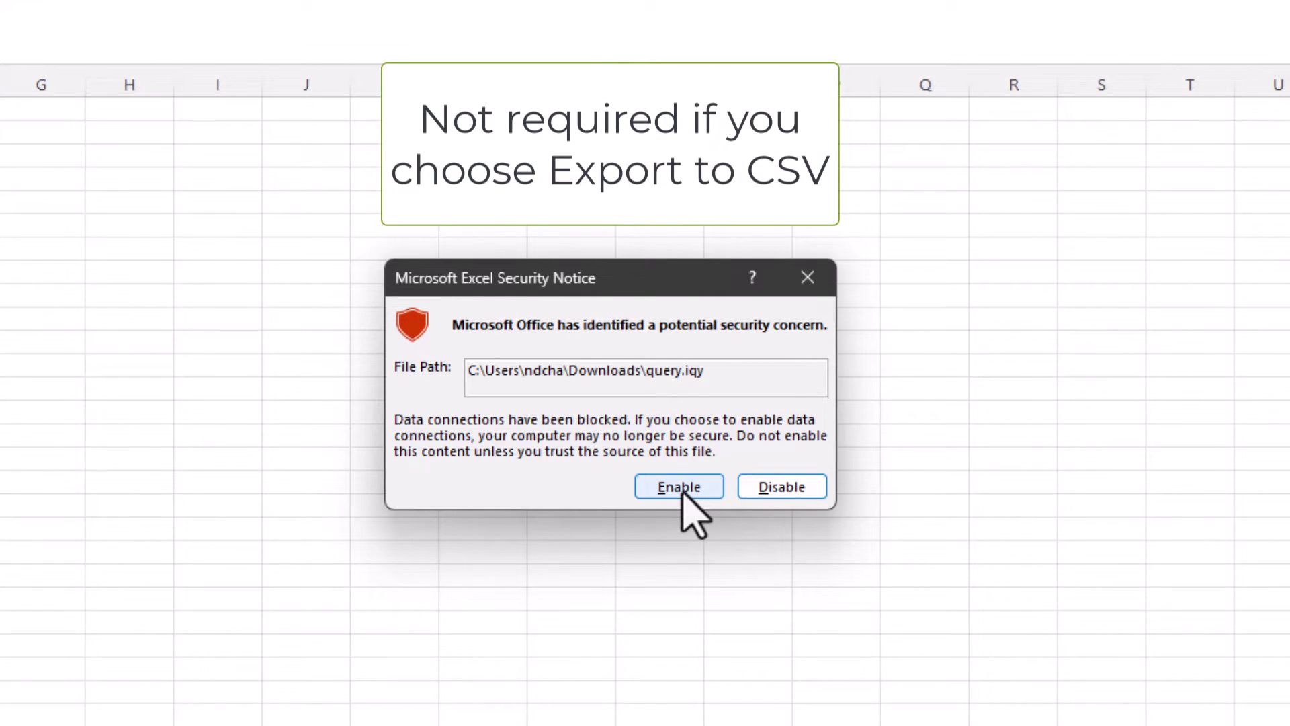
Enable the SharePoint data connection and review the imported Item Type and Path columns
left_click(680, 487)
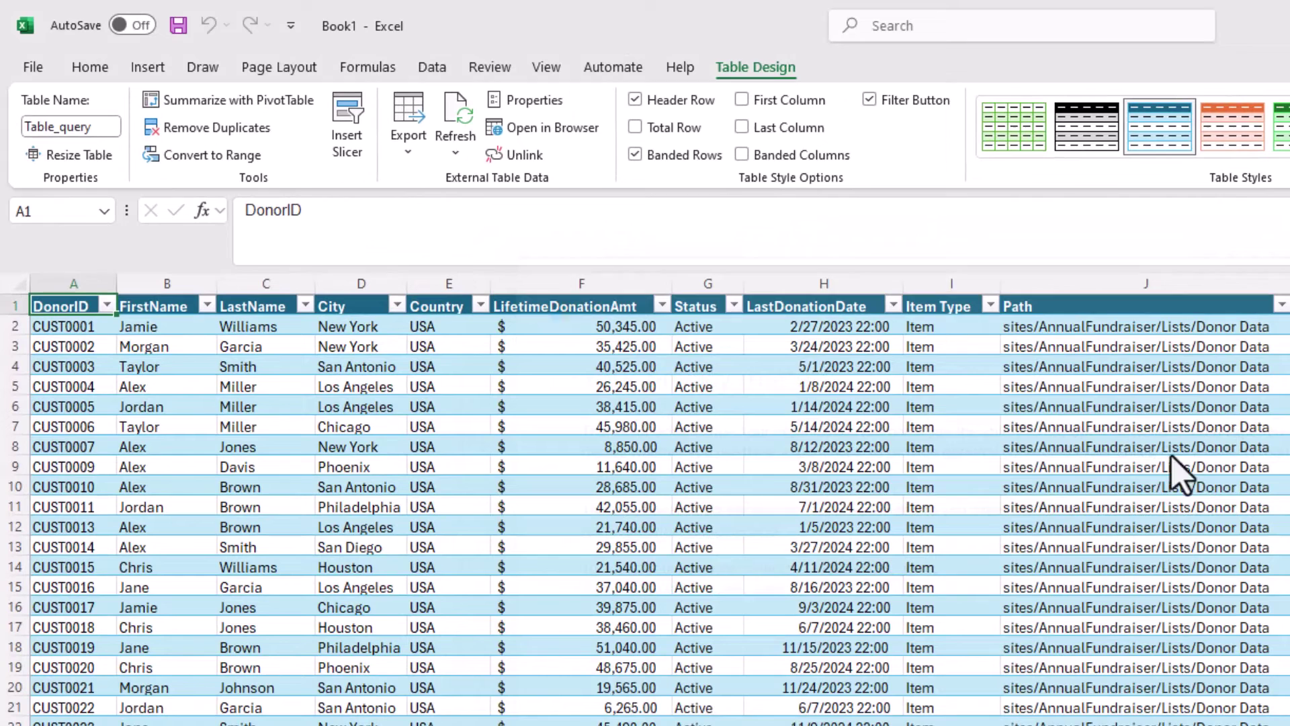
left_click(939, 277)
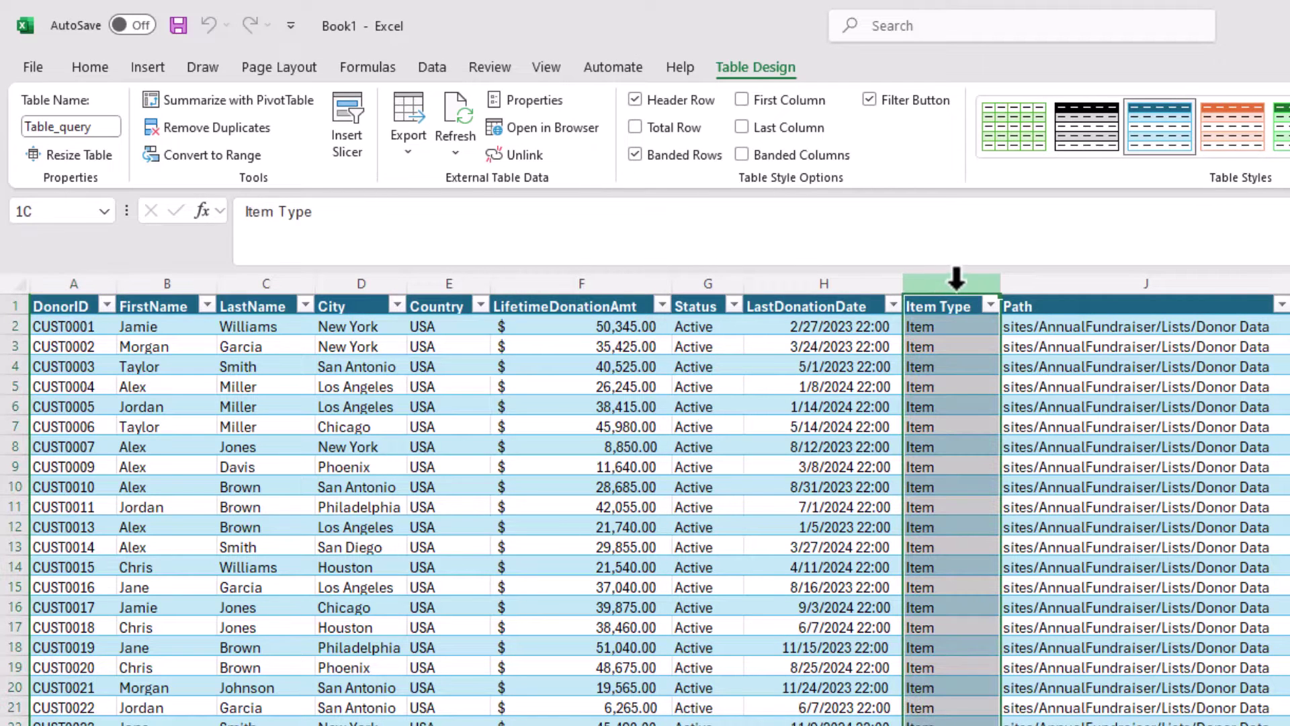
left_click(1083, 276)
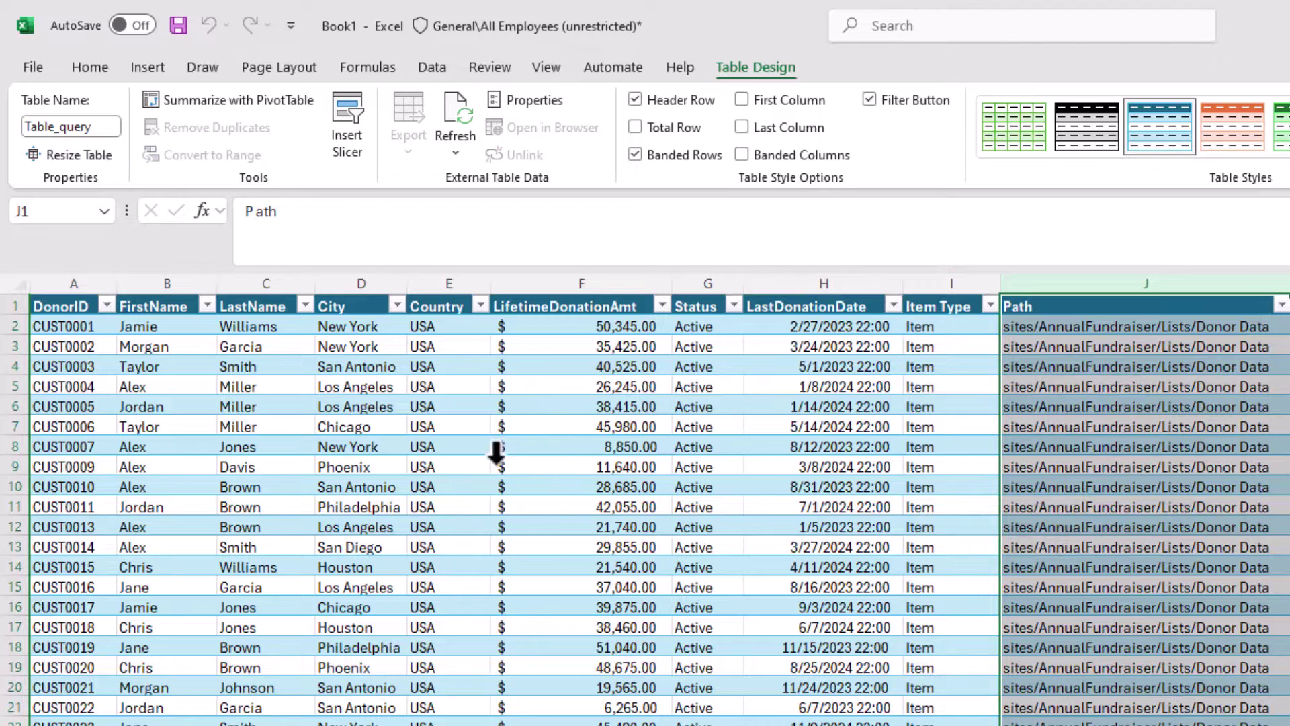
left_click(473, 488)
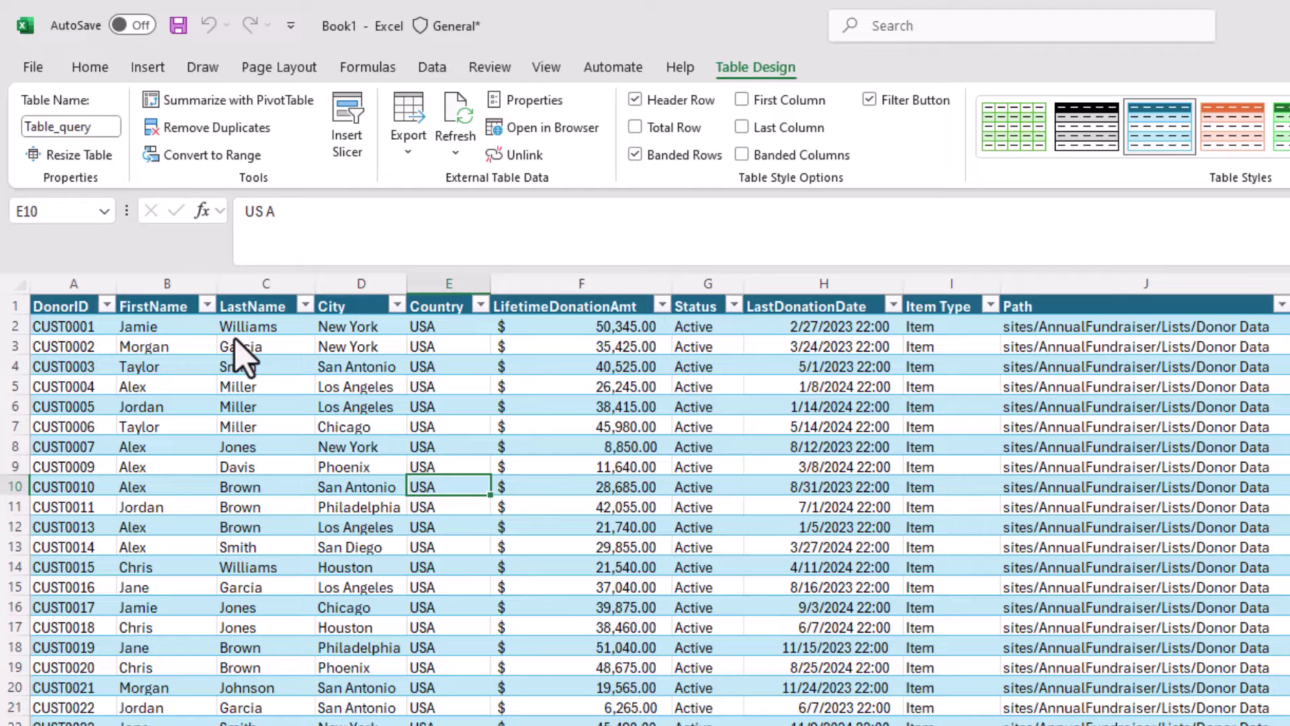
Edit donor CUST0001 in SharePoint, changing FirstName from Jamie to Jamey
key("alt+Tab")
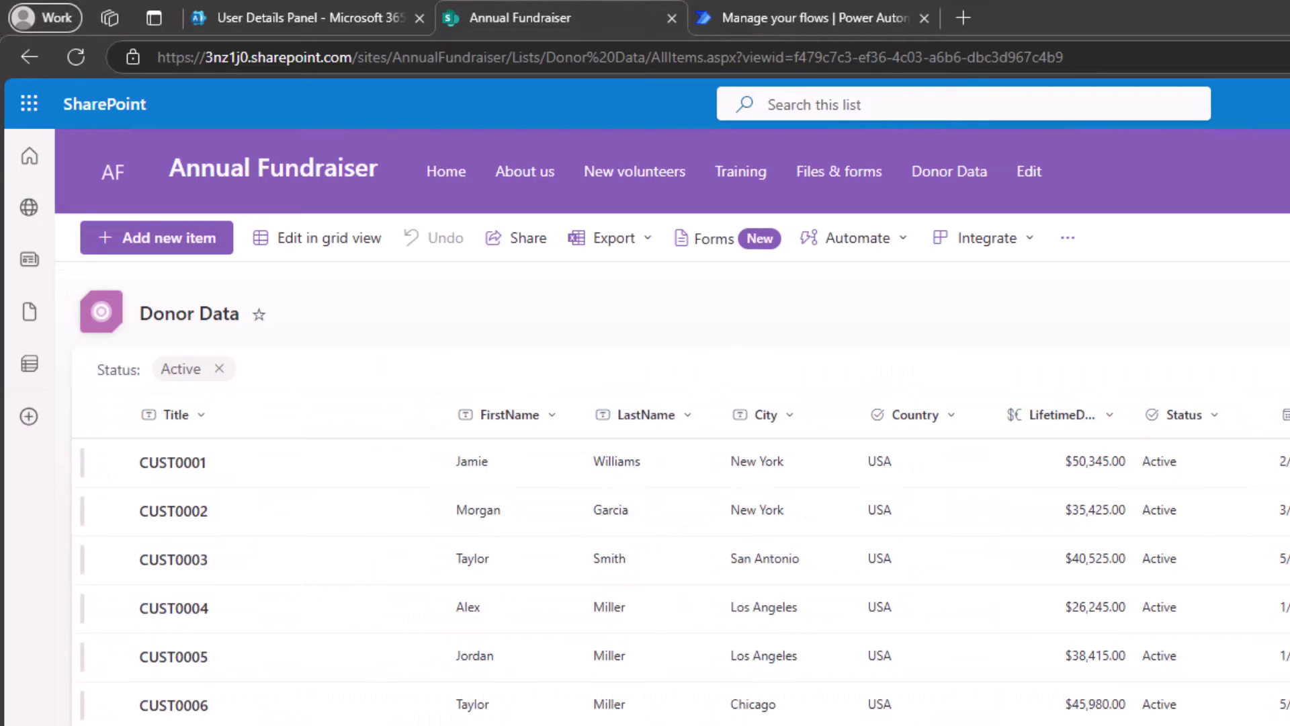
left_click(378, 462)
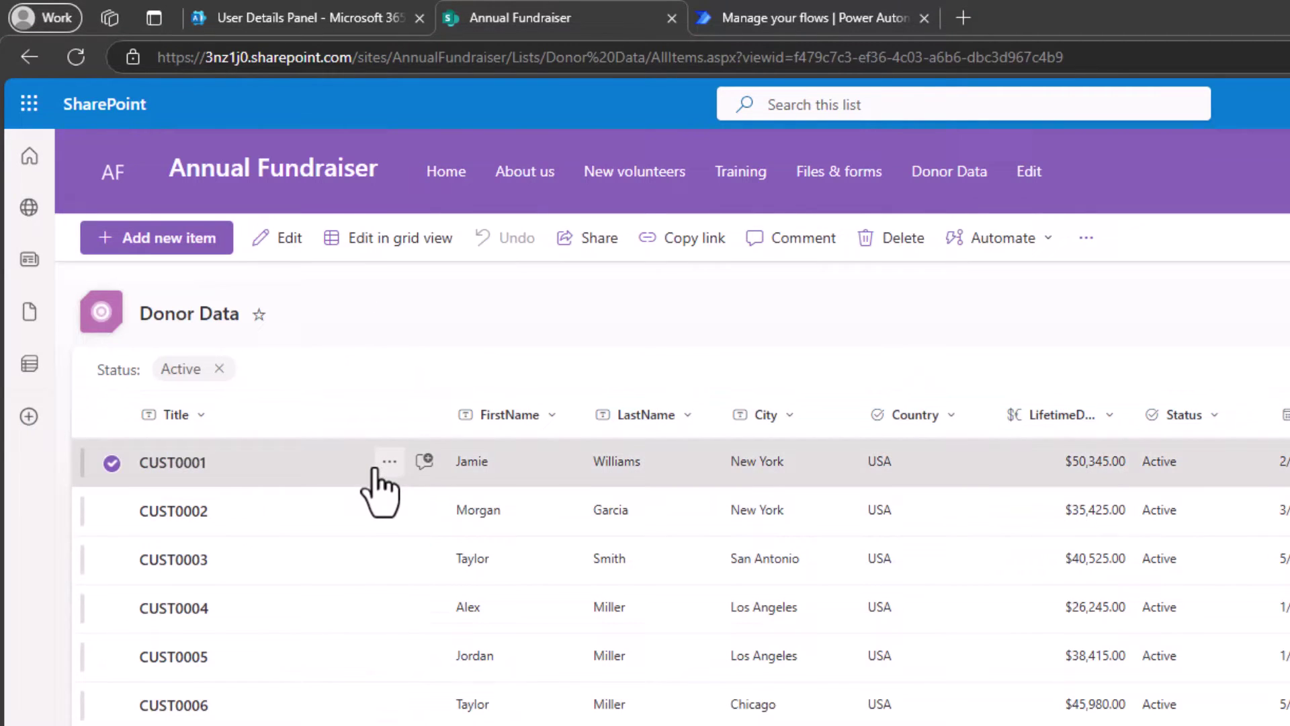
left_click(430, 541)
left_click(279, 279)
left_click(306, 288)
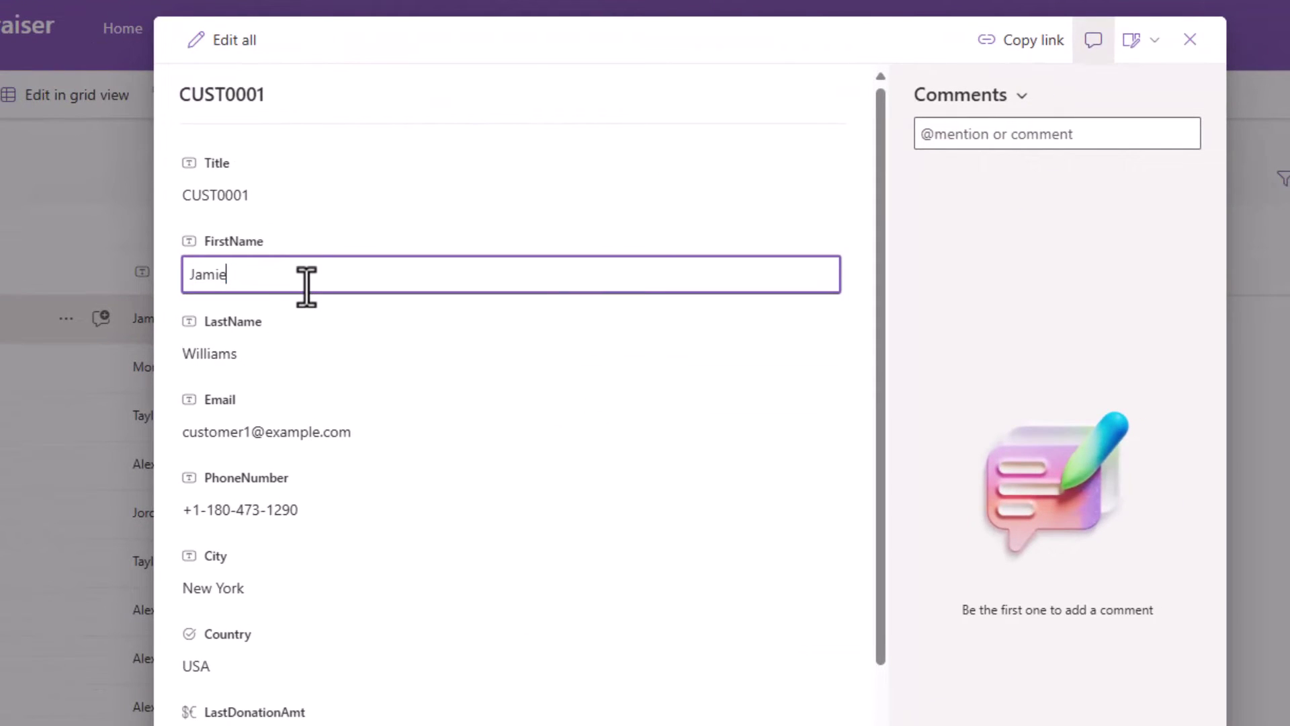
left_click(164, 231)
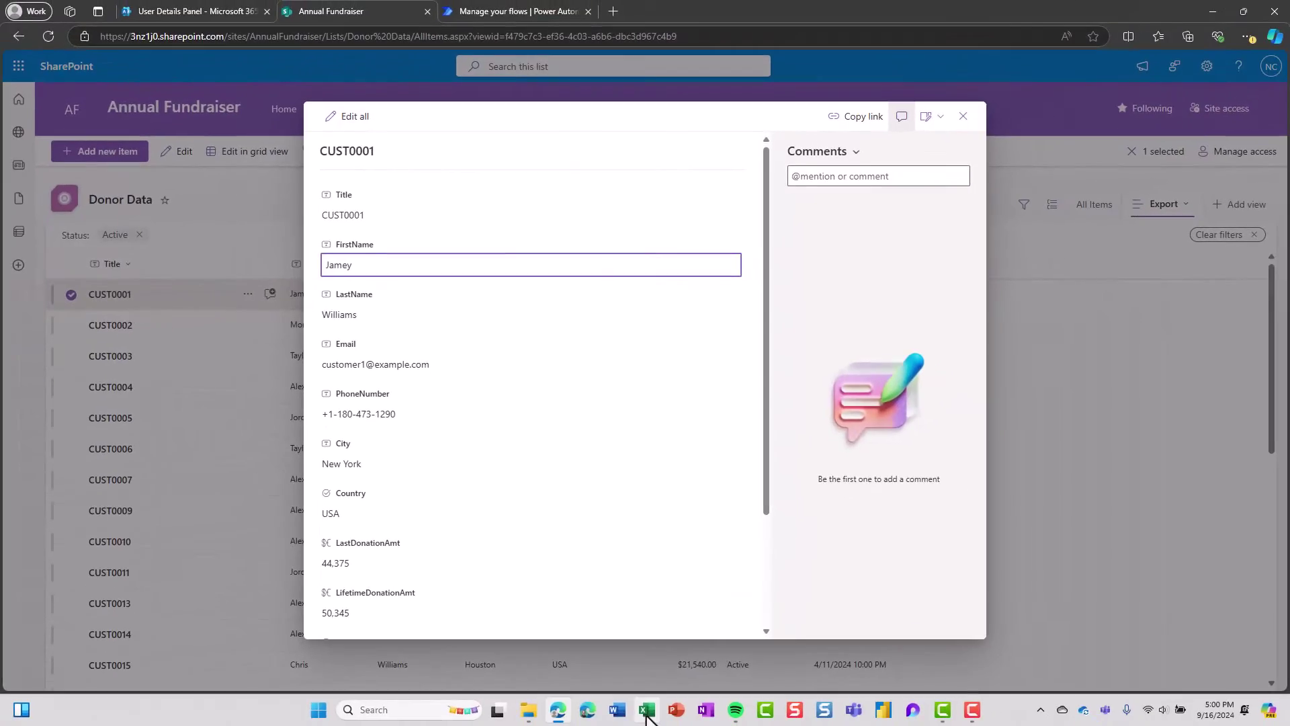
Back in Excel, refresh Table_query so B2 shows Jamey
mouse_move(653, 718)
left_click(655, 649)
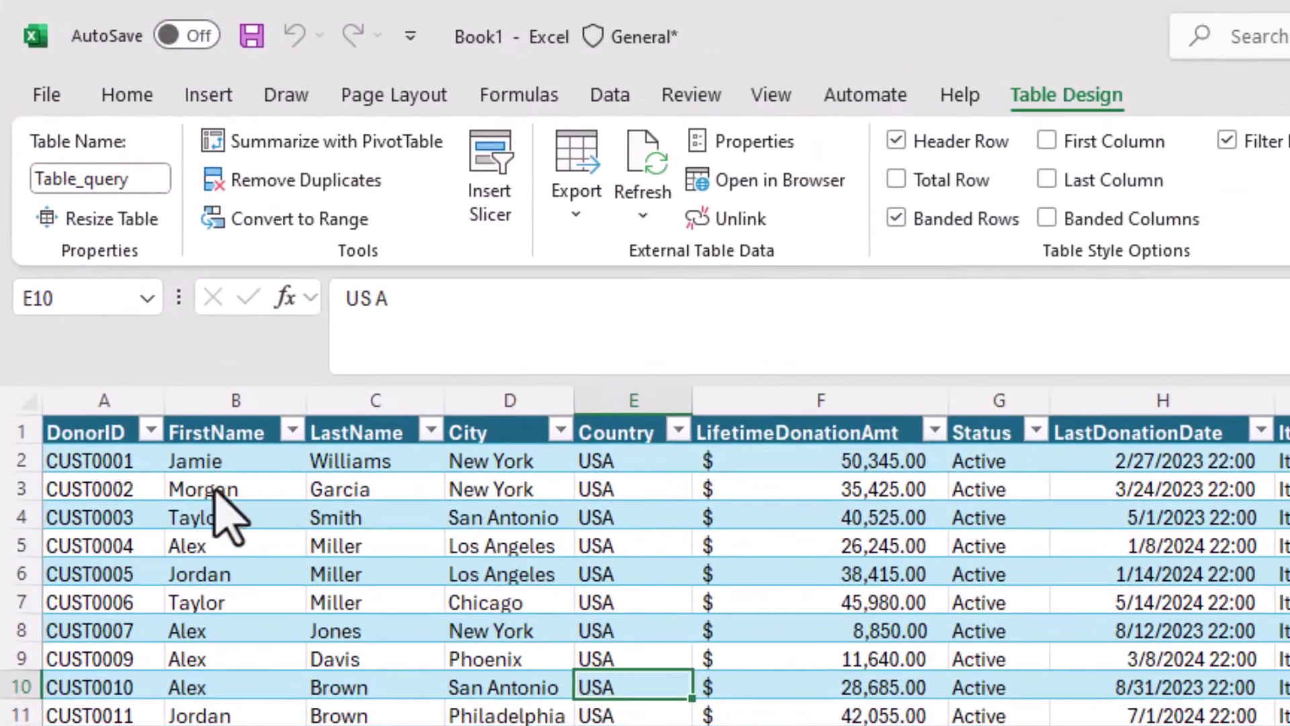
scroll(117, 393, "up", 3)
scroll(197, 428, "up", 3)
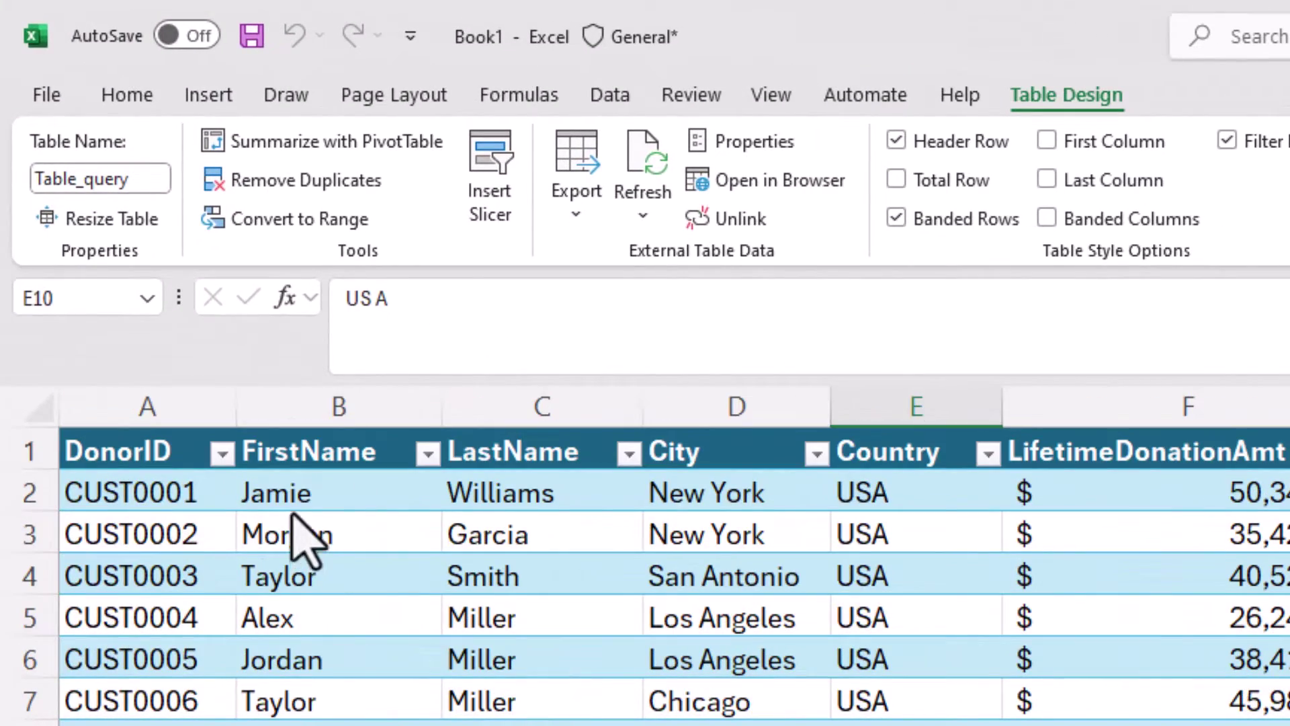
left_click(322, 502)
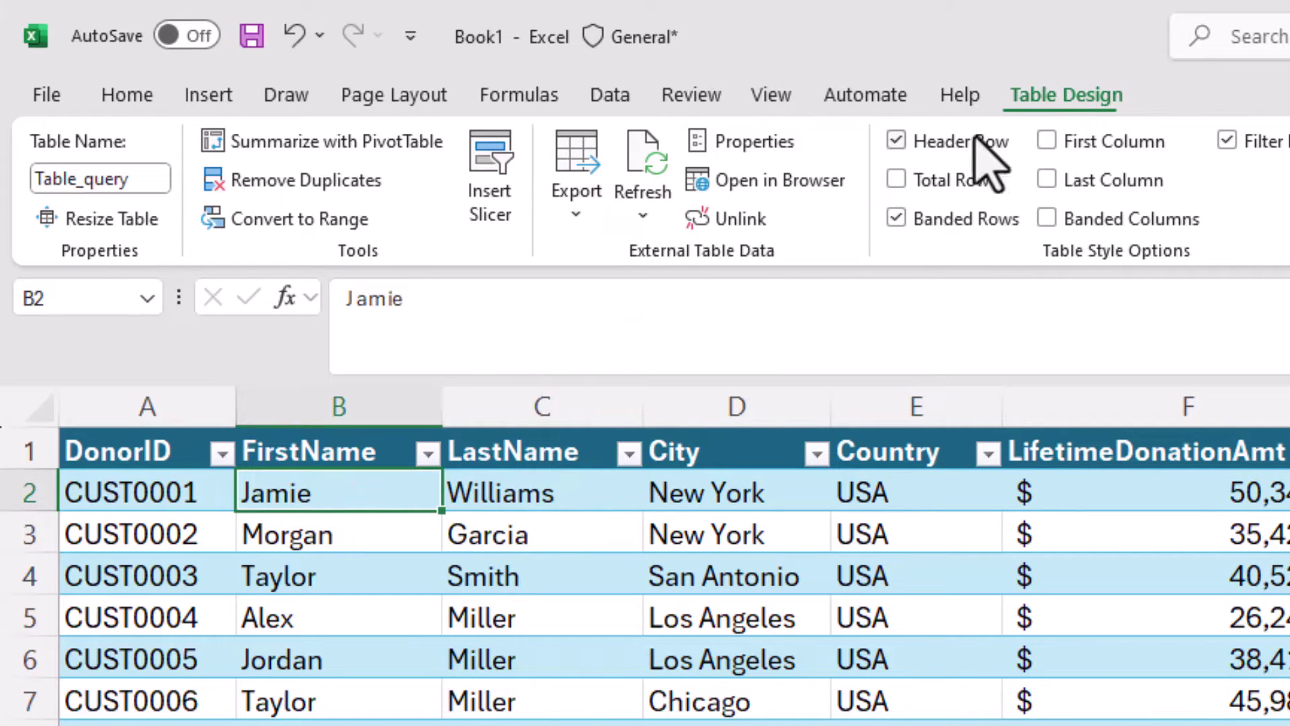
left_click(662, 165)
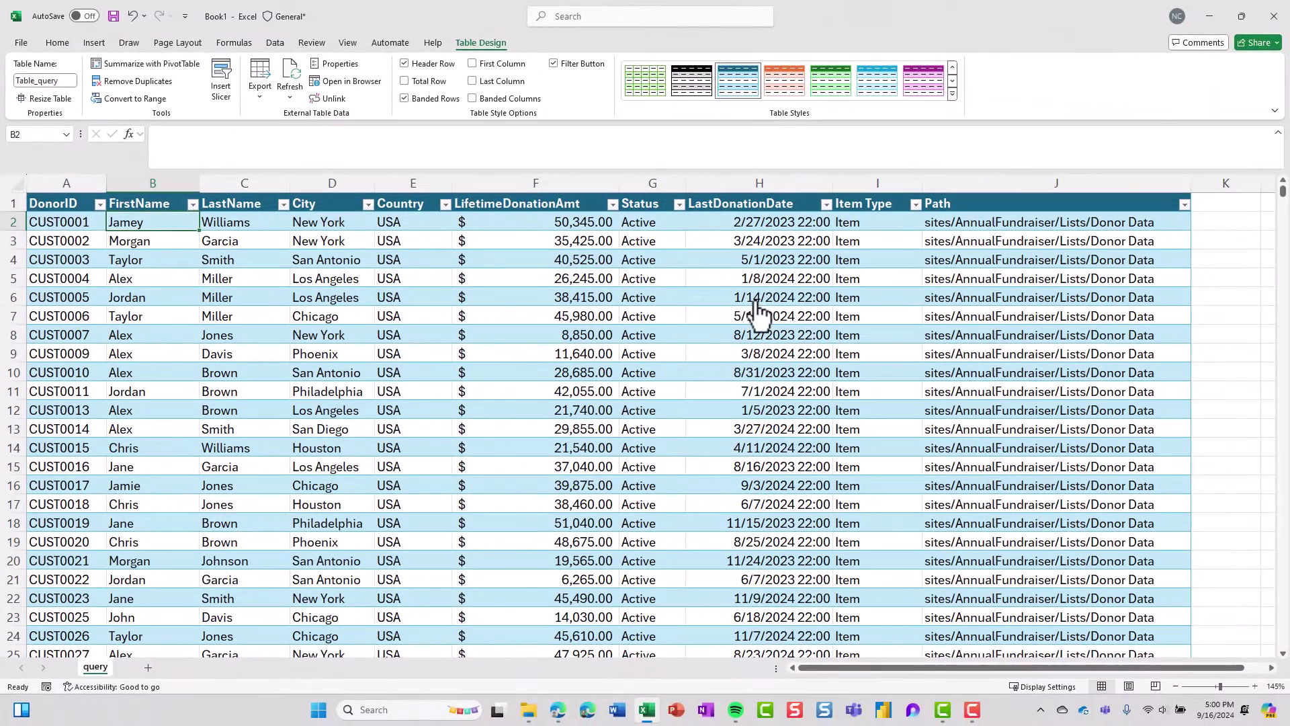
Overwrite CUST0002's first name in B3 with Megan, then refresh the table
left_click(152, 245)
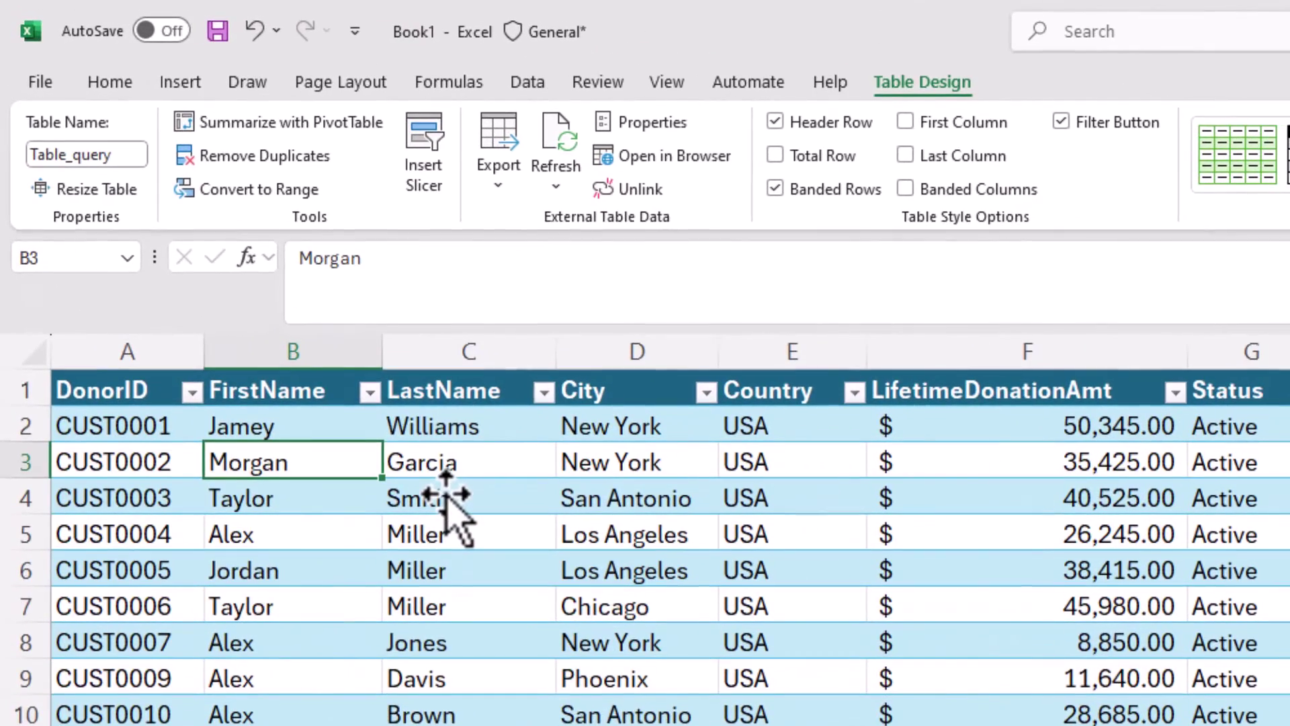
type("Megan")
key("Return")
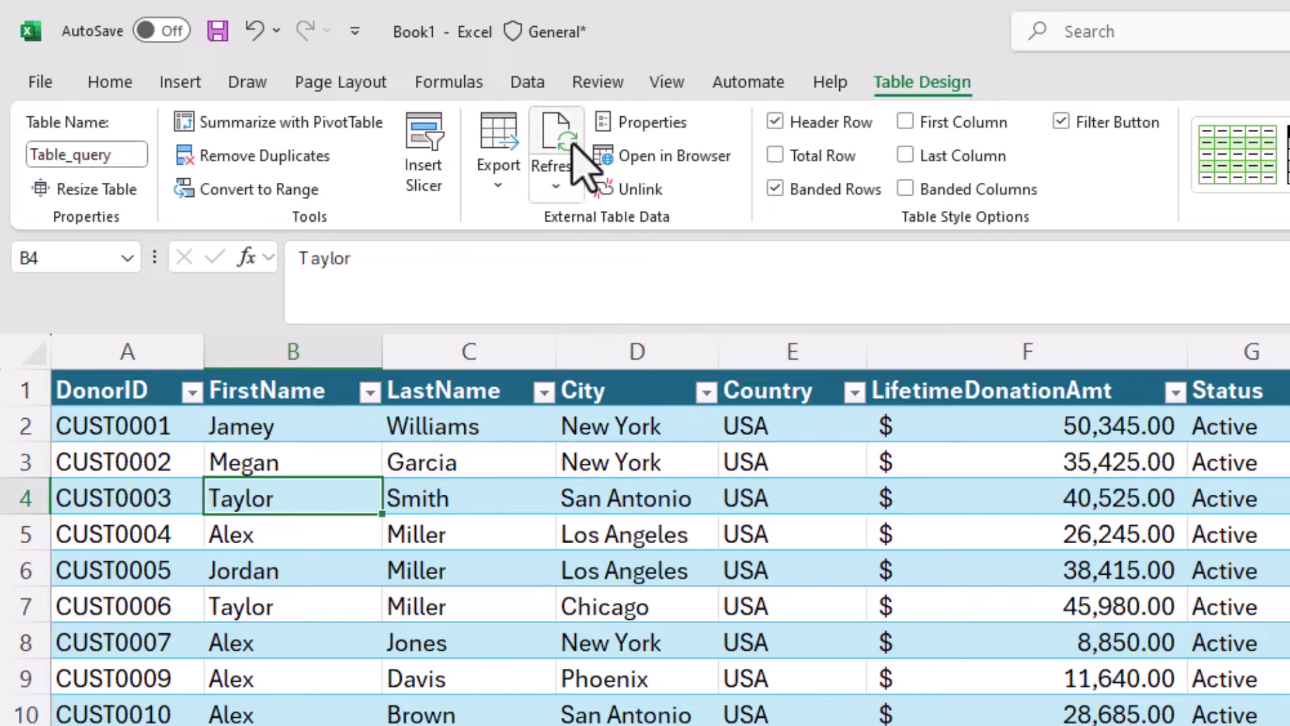
left_click(556, 141)
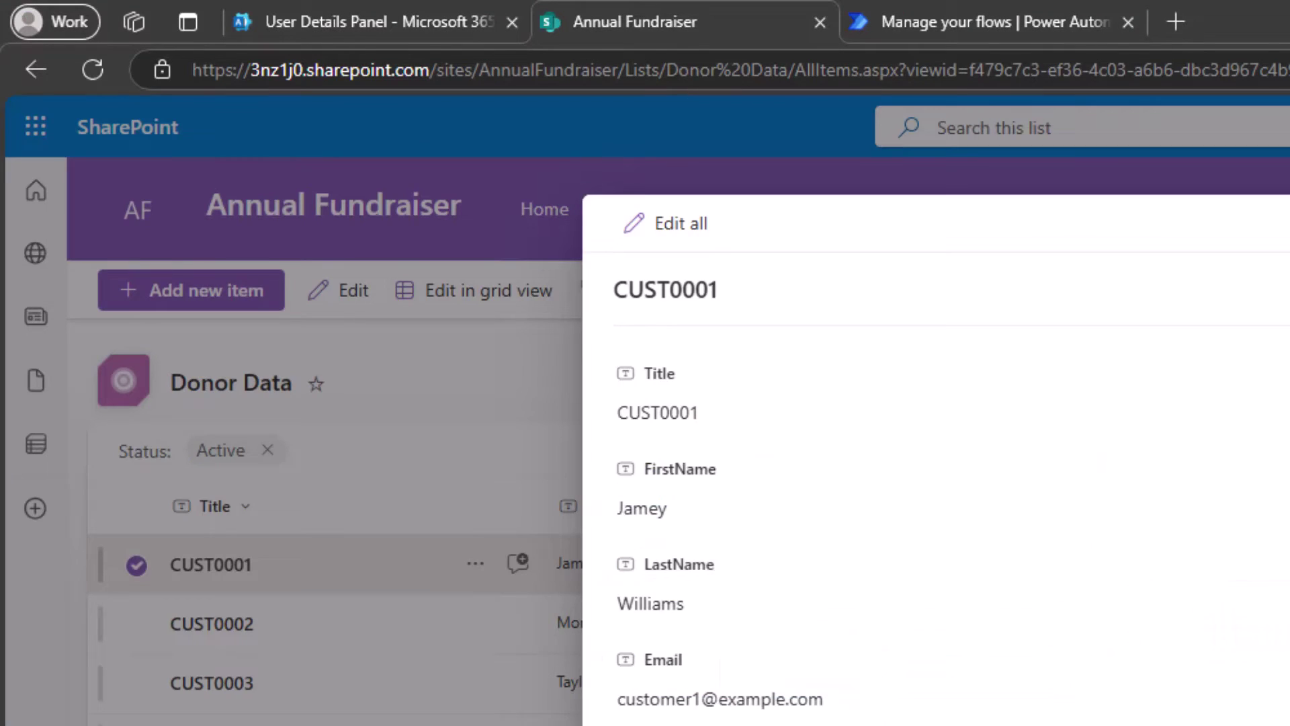
Close the CUST0001 panel, reload the Donor Data list and switch back to Excel
left_click(401, 634)
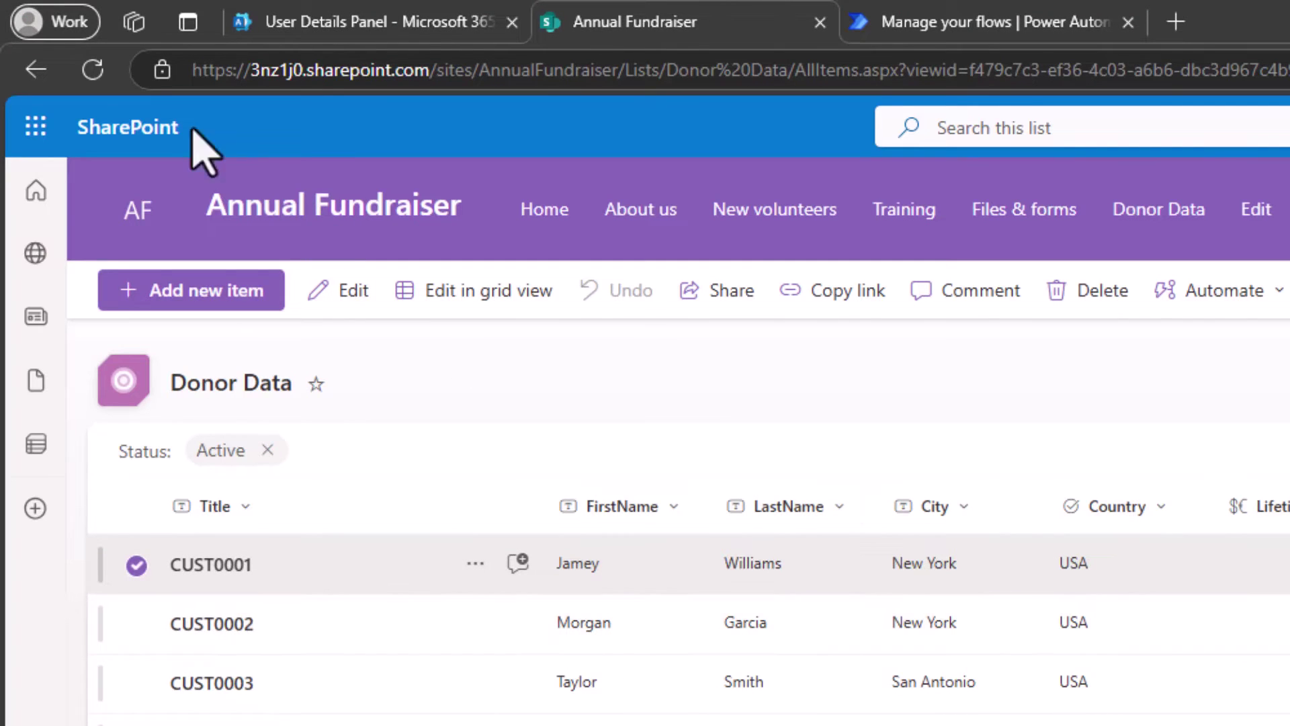
left_click(92, 70)
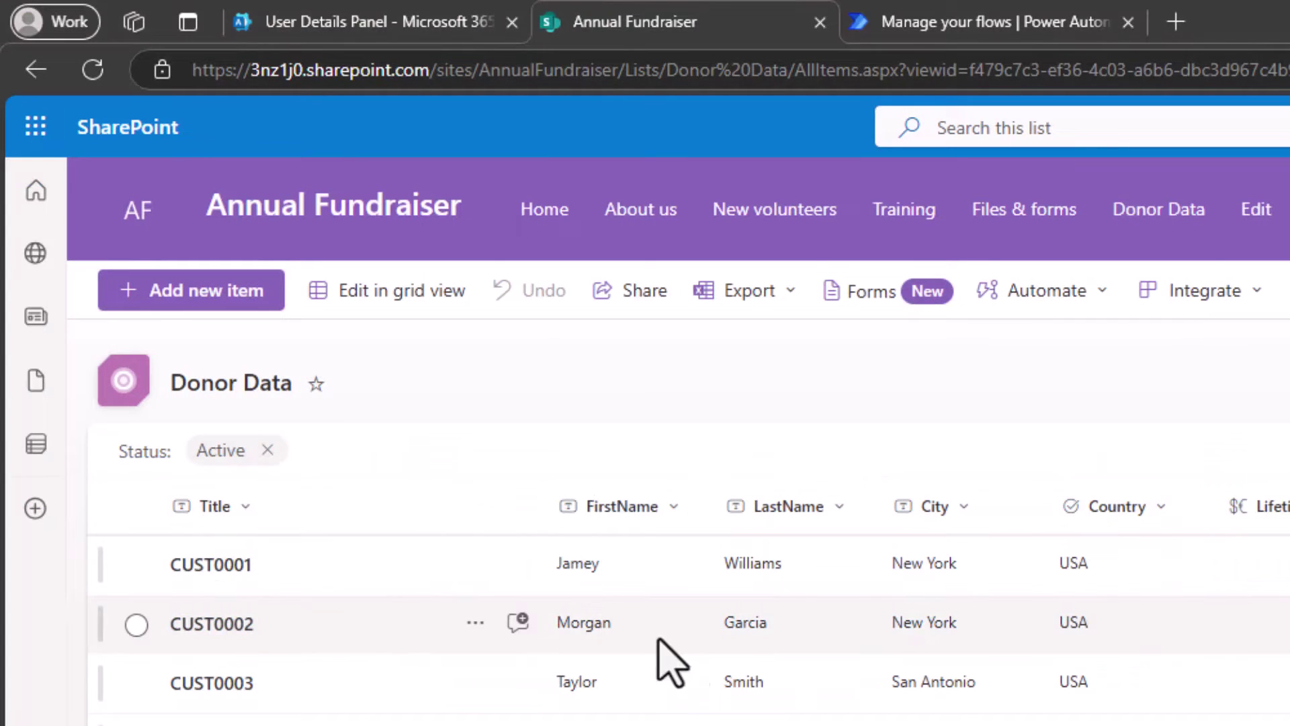
key("alt+Tab")
left_click(308, 462)
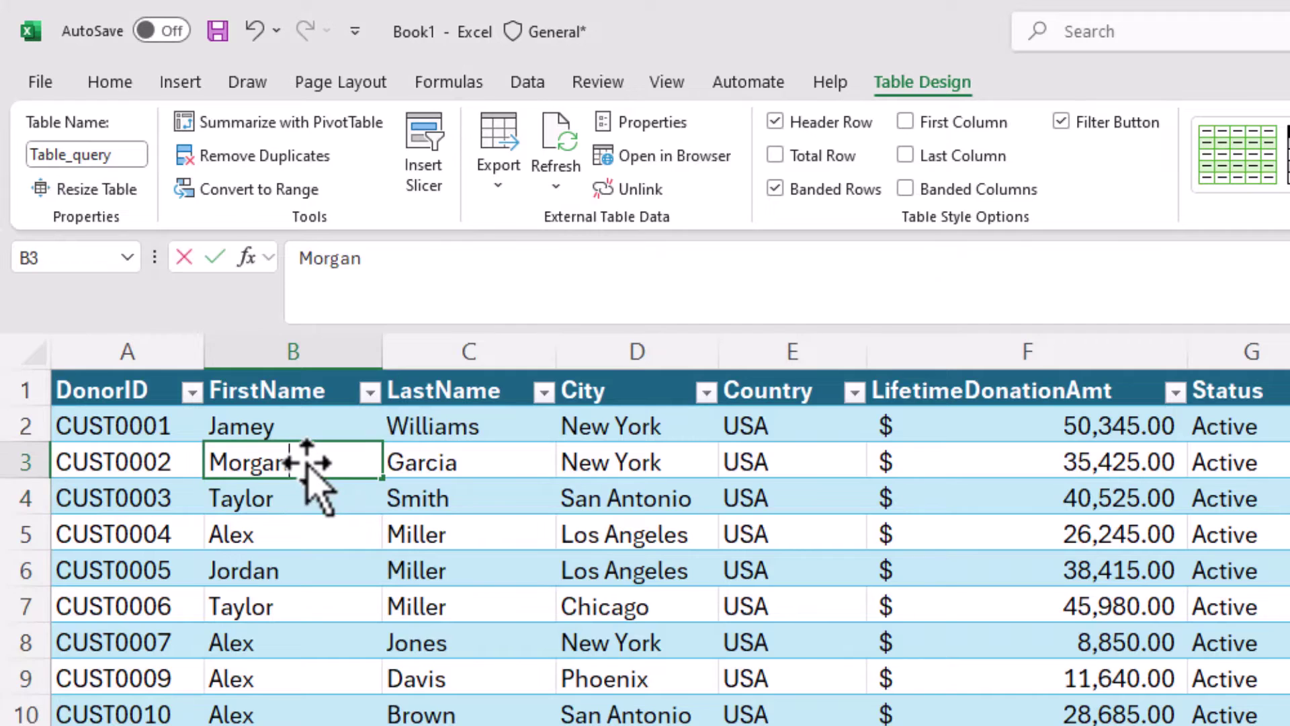
type("Megan")
key("Return")
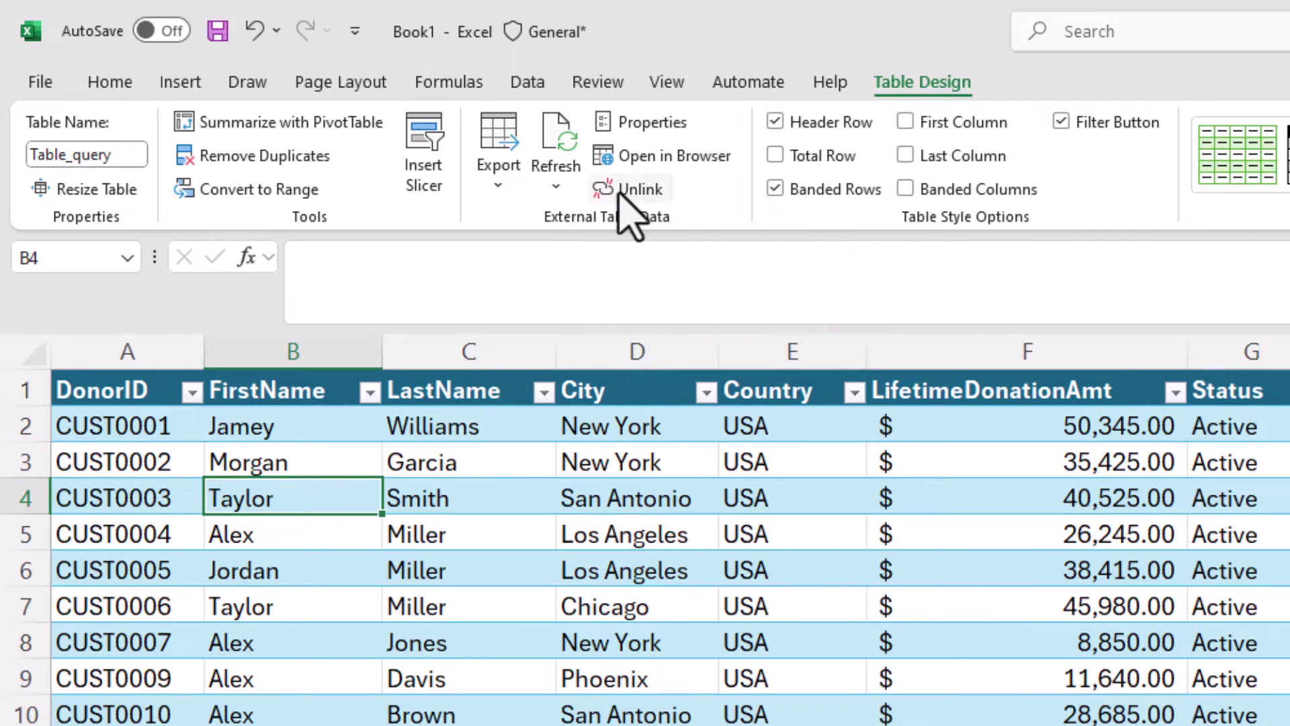
Set B3 to Megan and B2 to Jamie, then unlink Table_query from SharePoint
left_click(303, 462)
type("Megan")
key("Up")
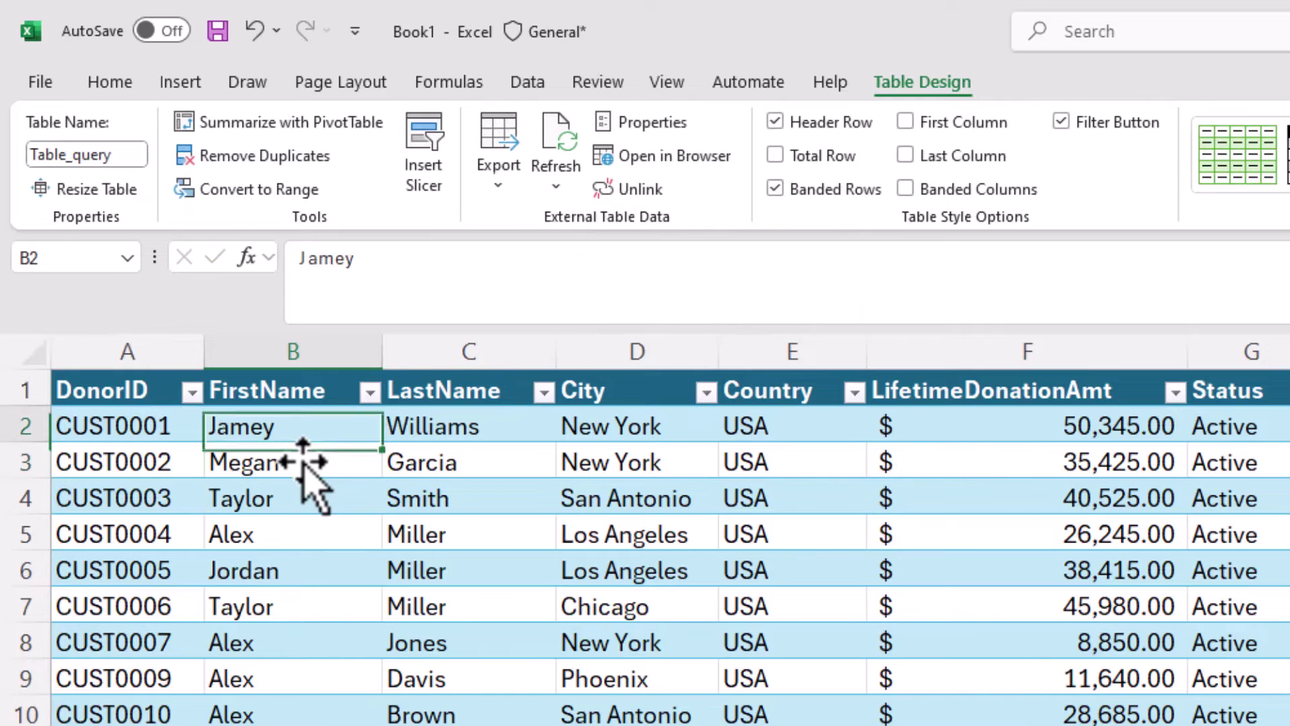
type("JAMIe")
key("BackSpace")
key("BackSpace")
key("BackSpace")
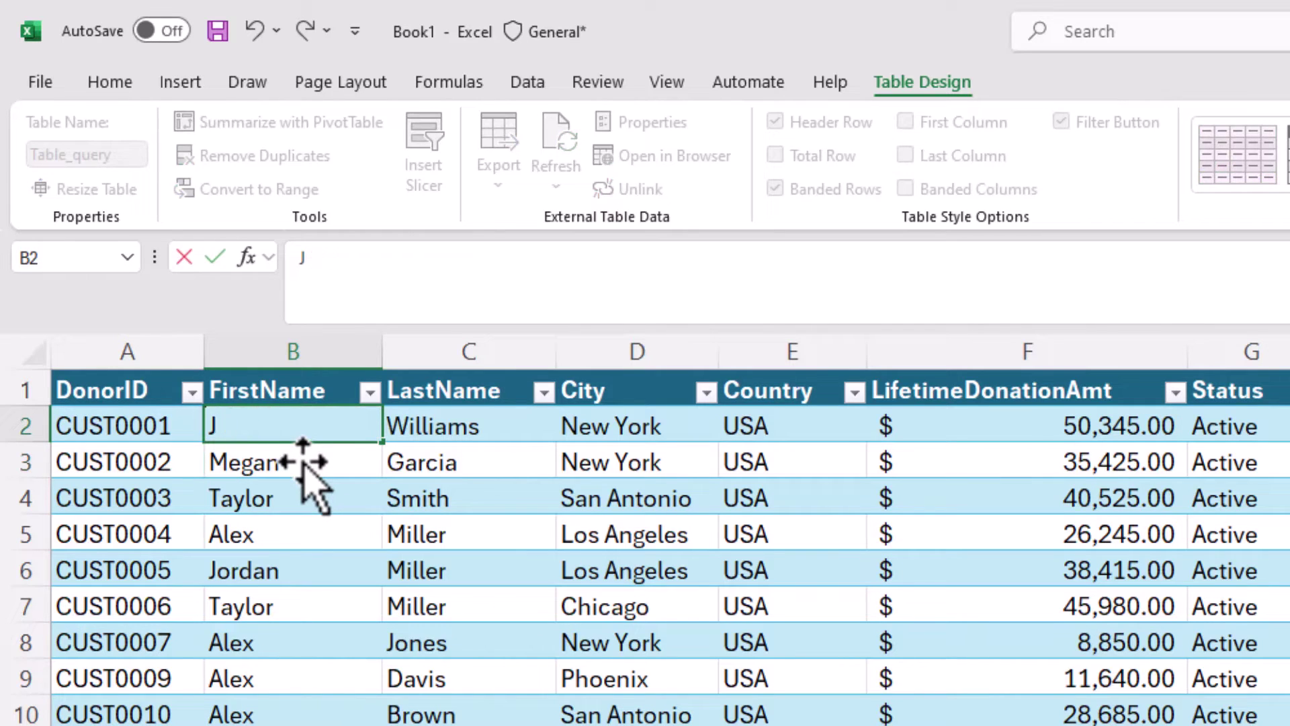
type("amie")
key("Return")
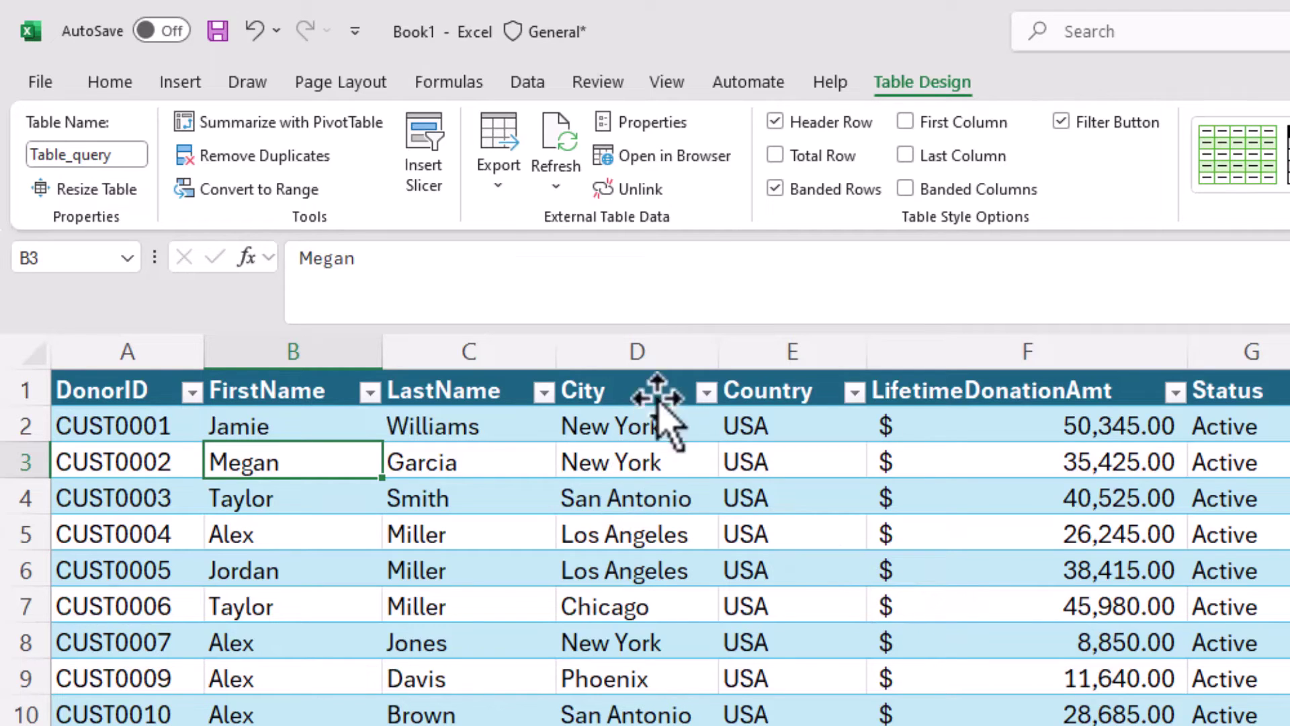
left_click(643, 191)
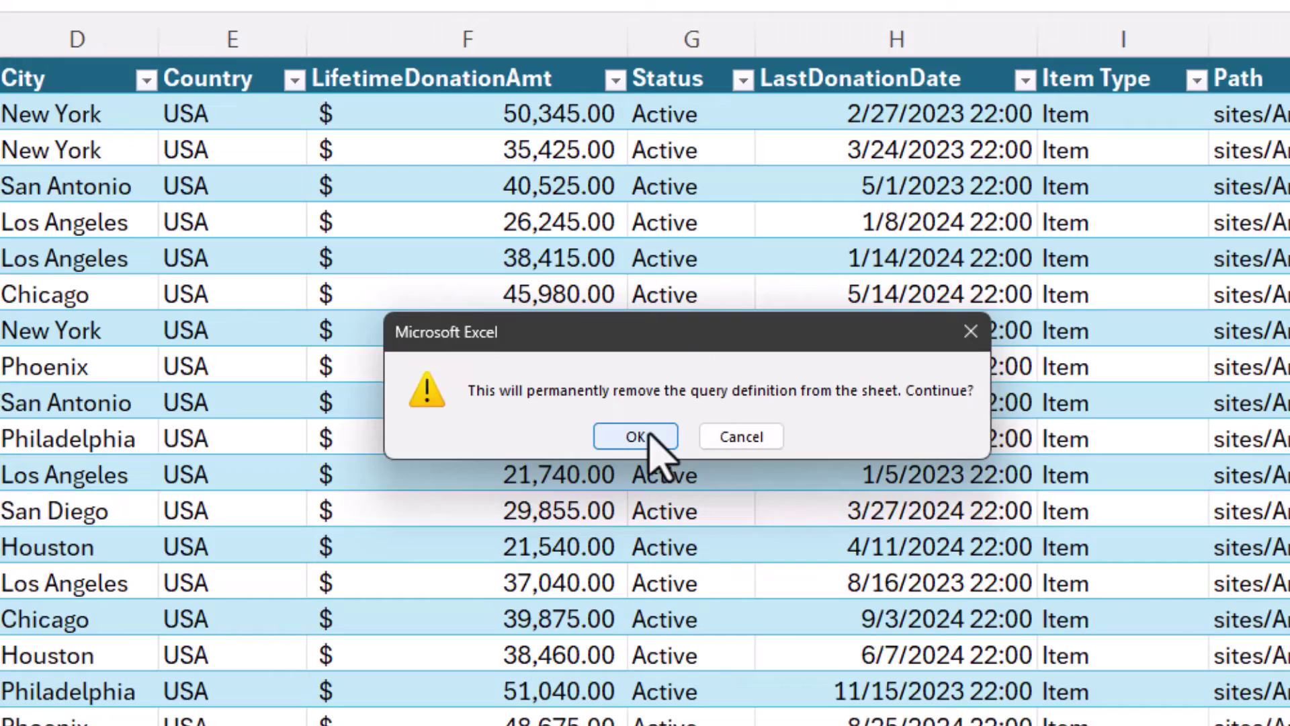
left_click(637, 437)
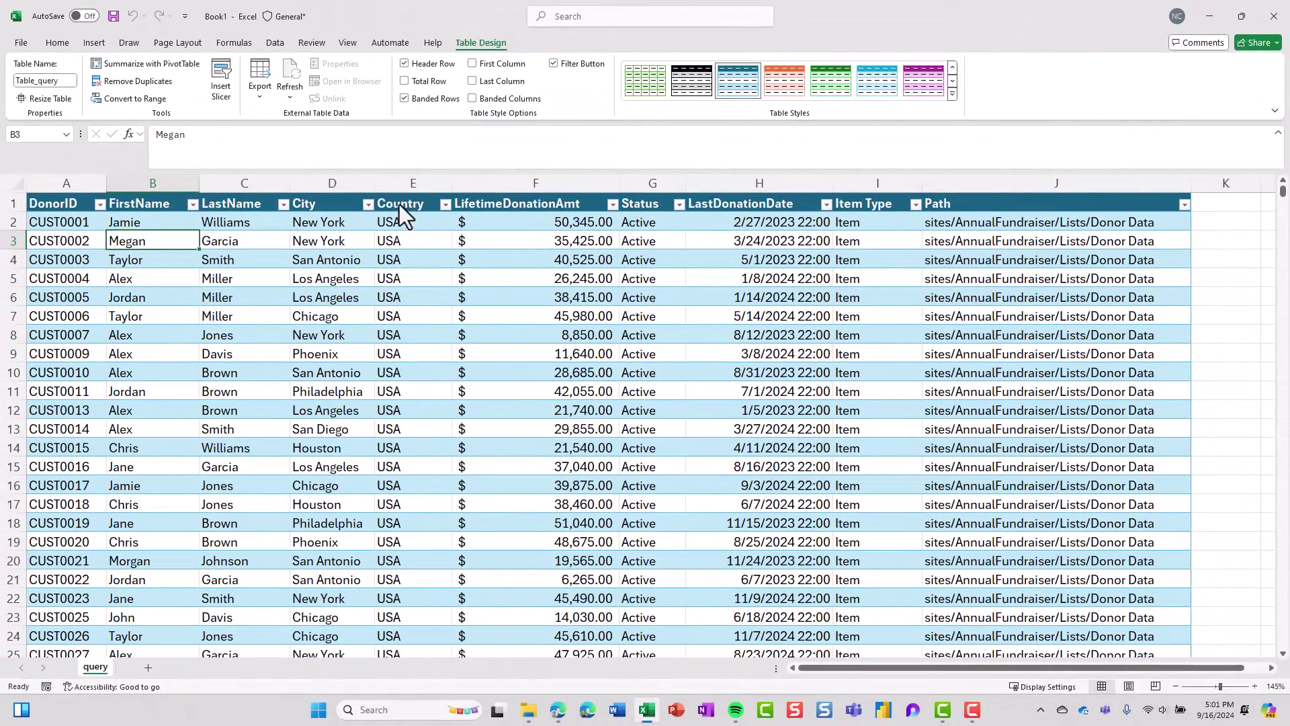
Delete the Country column (column E) from the unlinked Excel donor table, then return to the Donor Data list
left_click(412, 182)
right_click(413, 183)
left_click(445, 339)
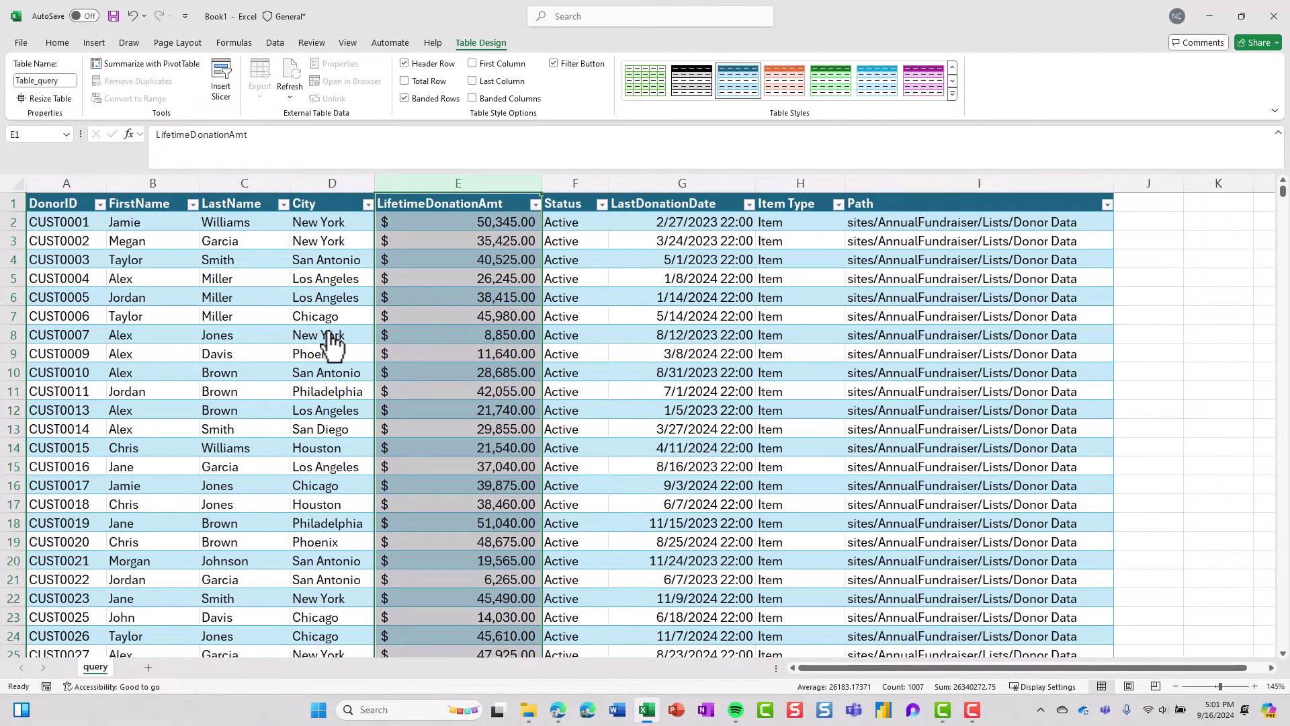
left_click(557, 709)
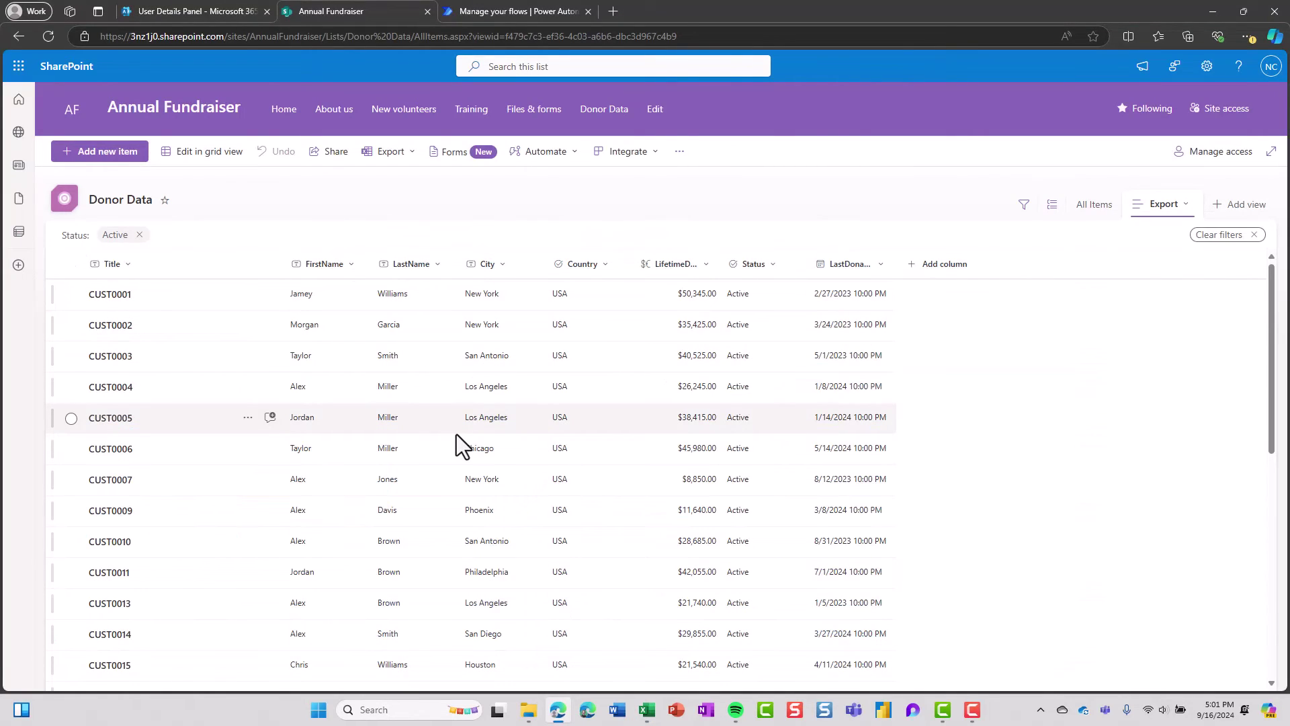
Export the Donor Data list, filtered to Active donors, as a CSV file
left_click(410, 152)
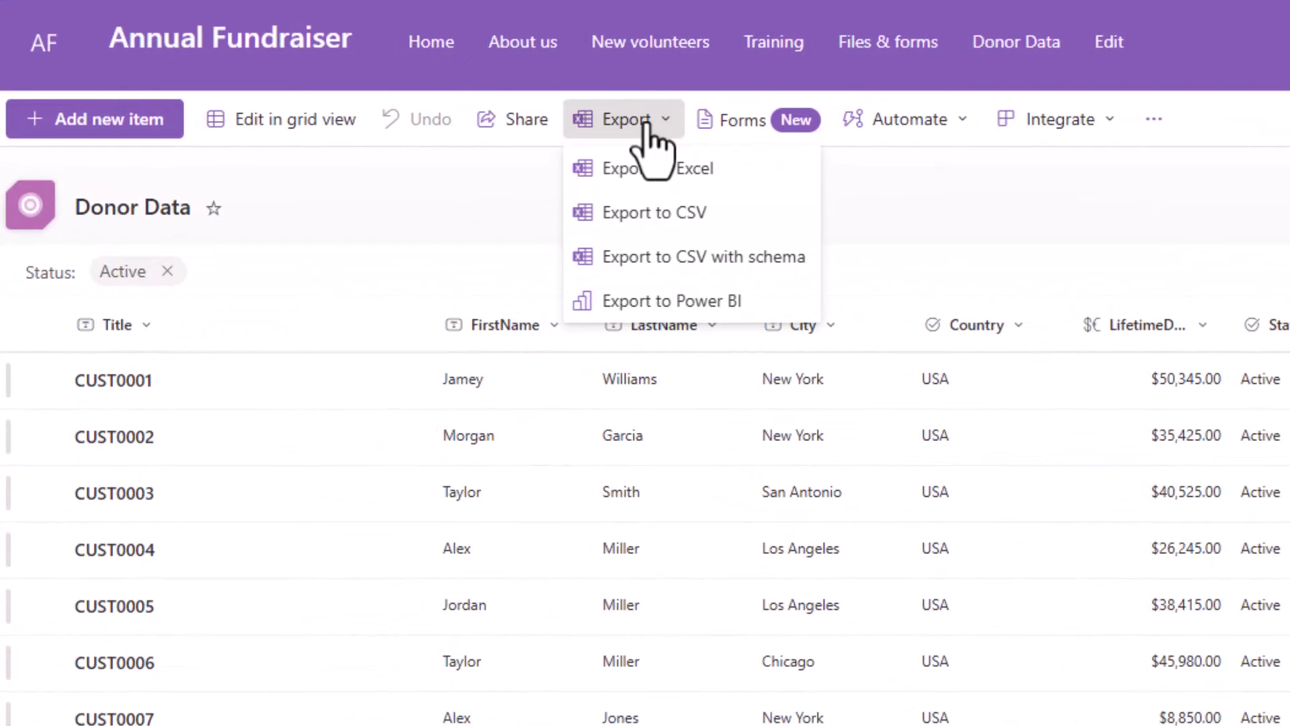
left_click(648, 225)
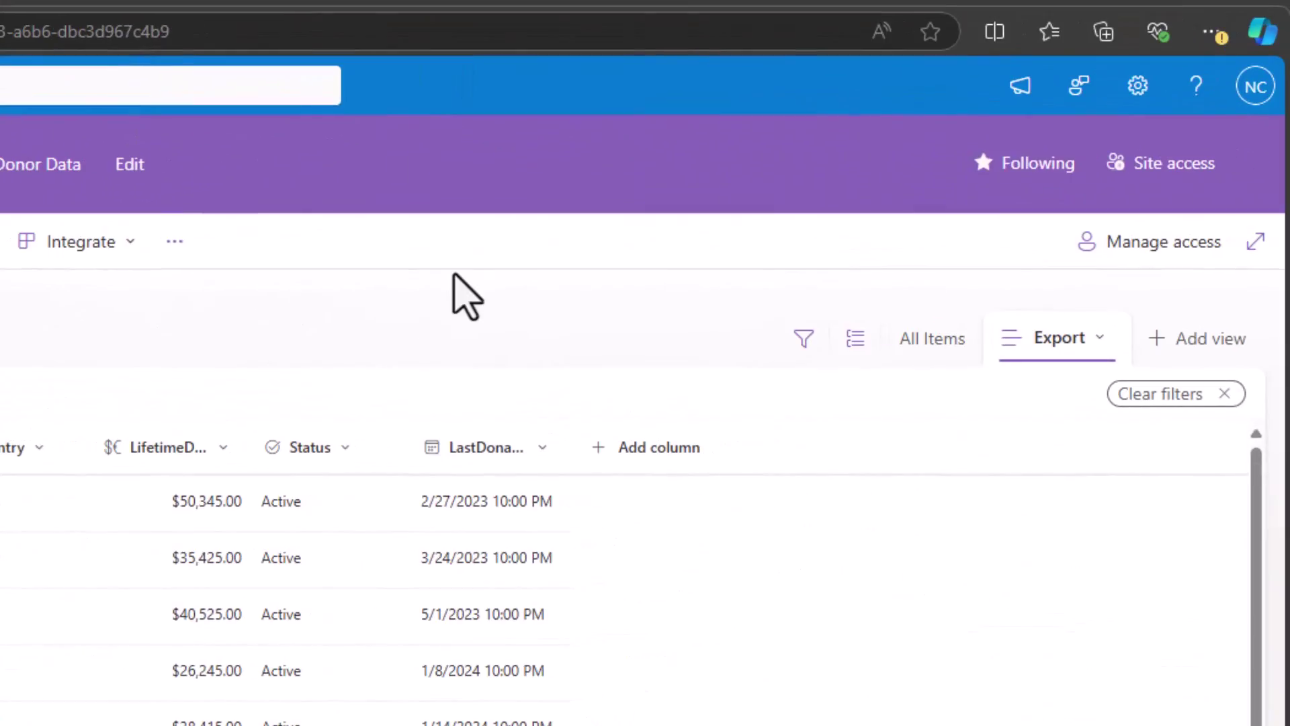
Open the downloaded Donor Data.csv in Excel from Edge's downloads list
left_click(758, 138)
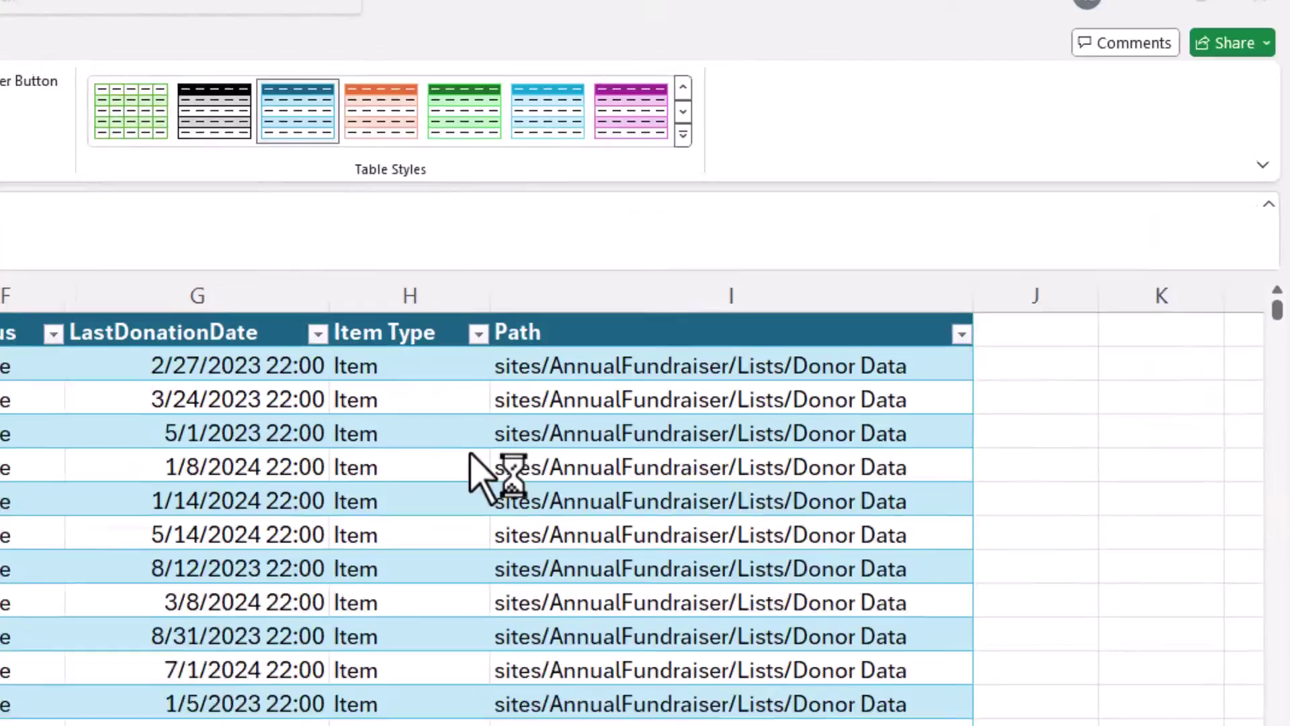